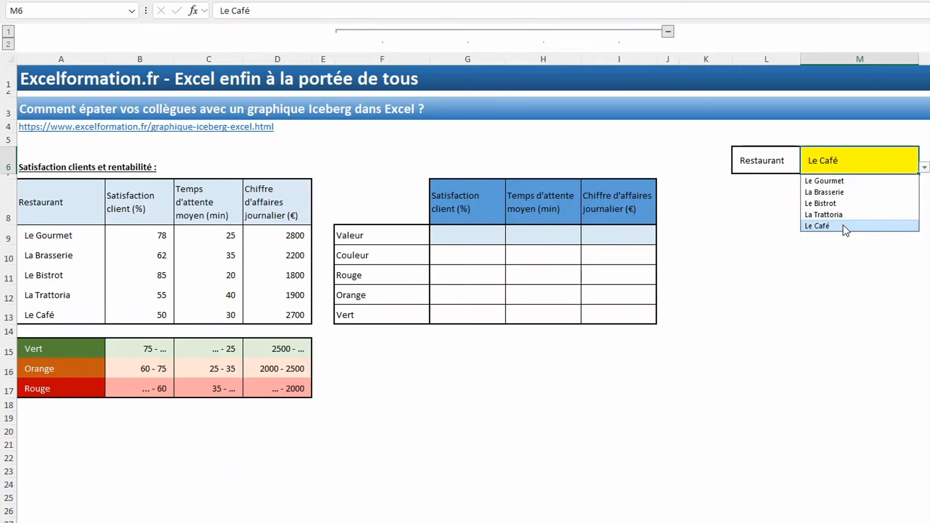
# Choose Le Bistrot as the restaurant in M6 and begin a SOMME.SI formula across G9:I9 with the criteria range $A$9:$A$13
pyautogui.click(837, 203)
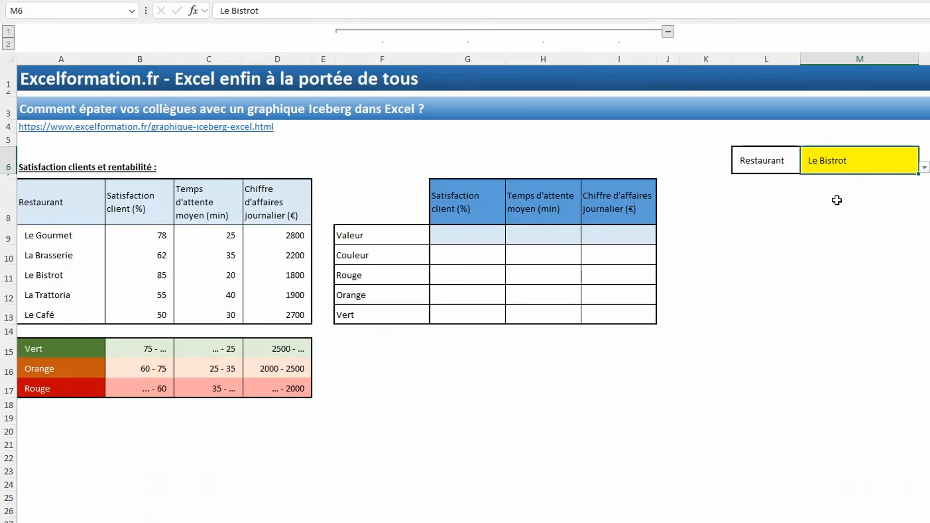
pyautogui.click(477, 236)
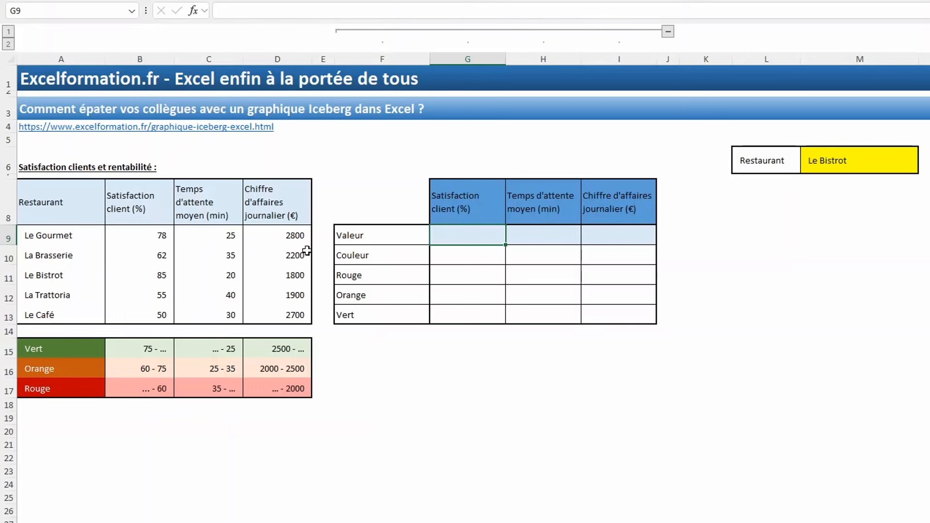
pyautogui.moveTo(465, 237); pyautogui.dragTo(606, 237)
pyautogui.write('=somme')
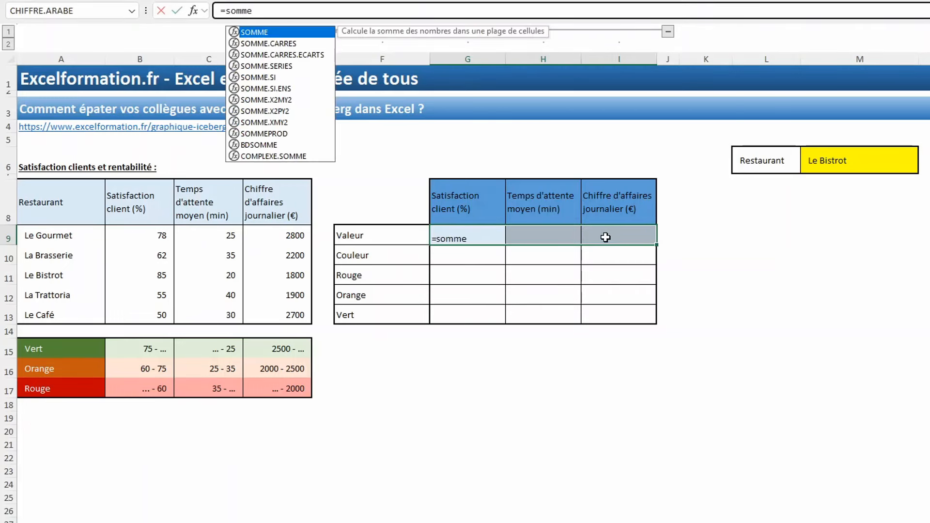
pyautogui.write('.si(')
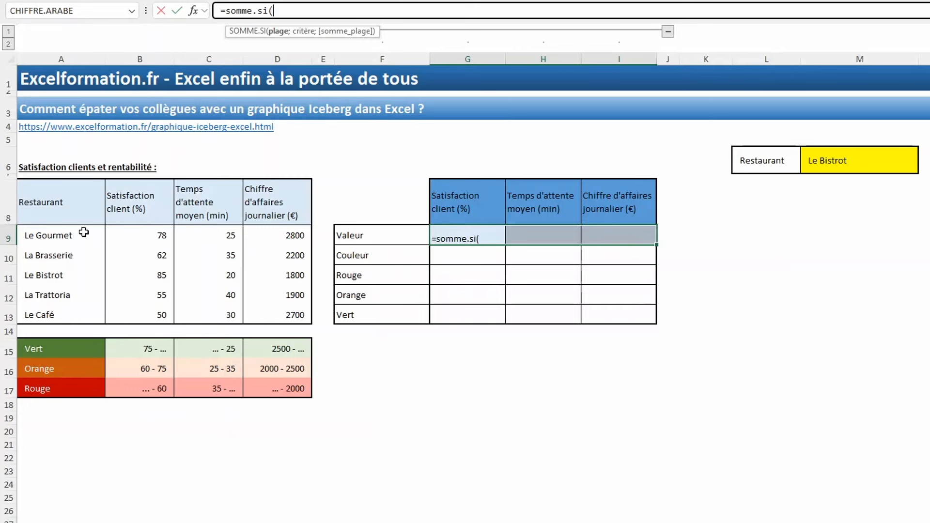
pyautogui.moveTo(80, 234); pyautogui.dragTo(72, 310)
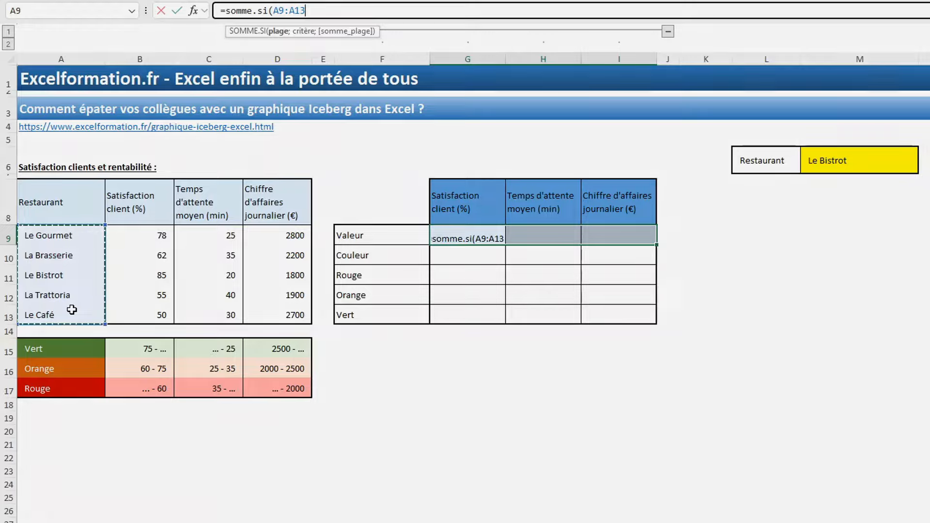
pyautogui.press('F4')
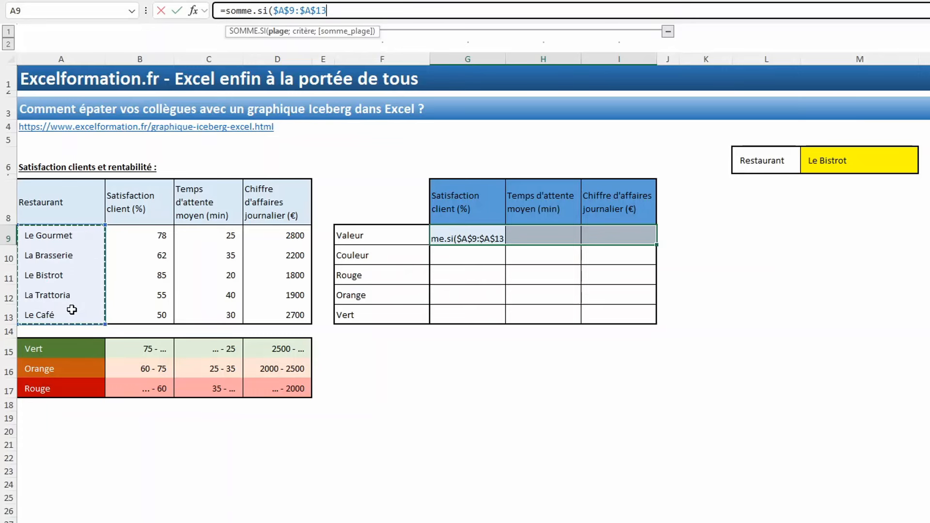
pyautogui.write(';')
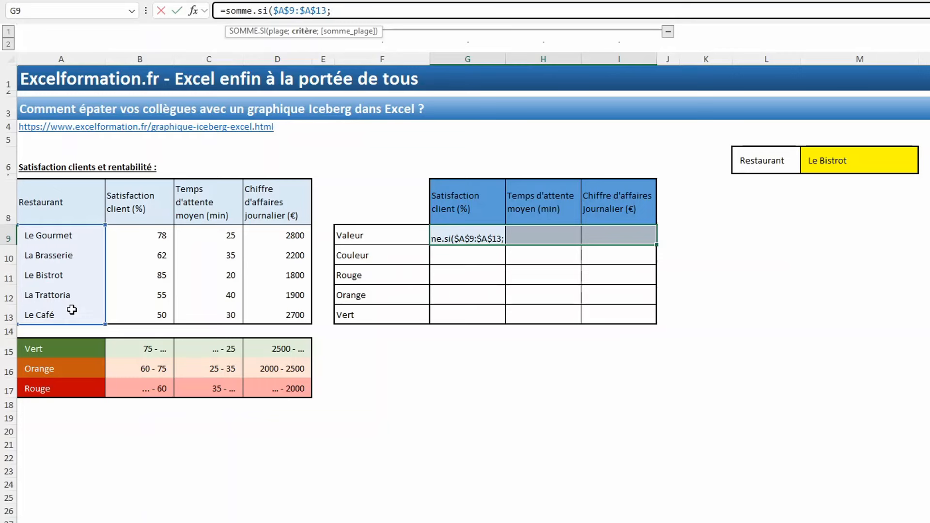
# Complete the SOMME.SI formula with criterion $M$6 and sum range B9:B13, entering it in all of G9:I9
pyautogui.click(841, 165)
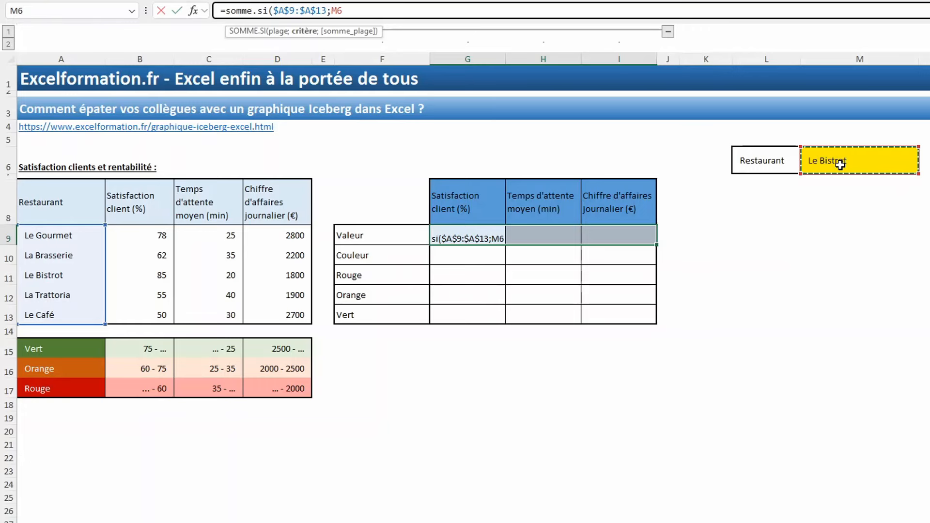
pyautogui.press('F4')
pyautogui.write(';')
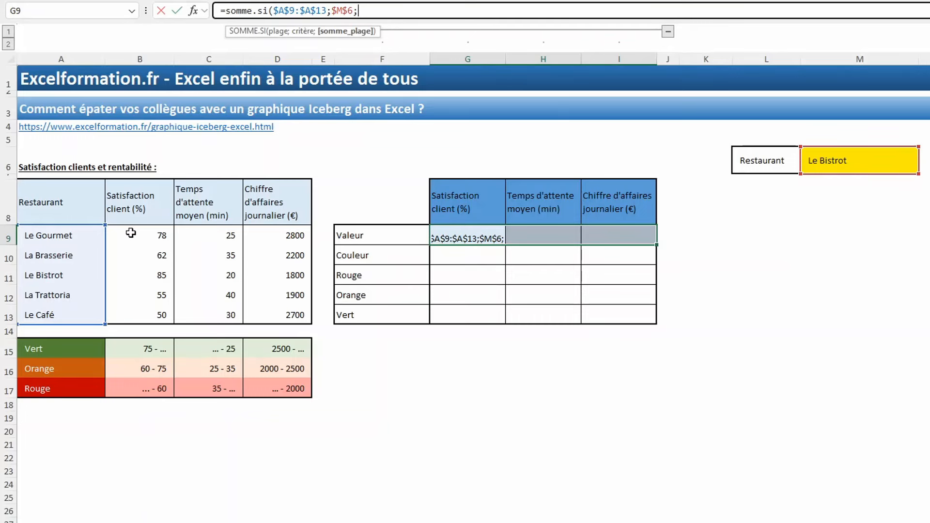
pyautogui.moveTo(130, 233); pyautogui.dragTo(130, 312)
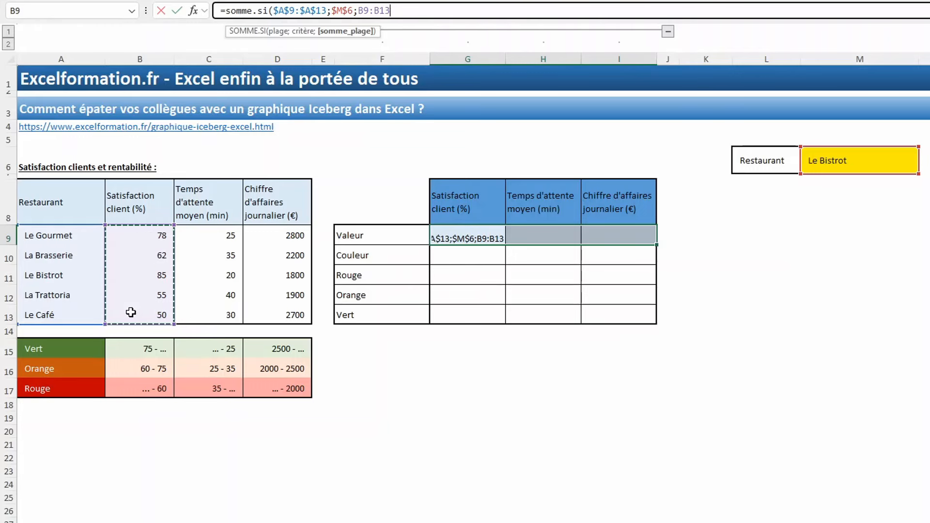
pyautogui.write(')')
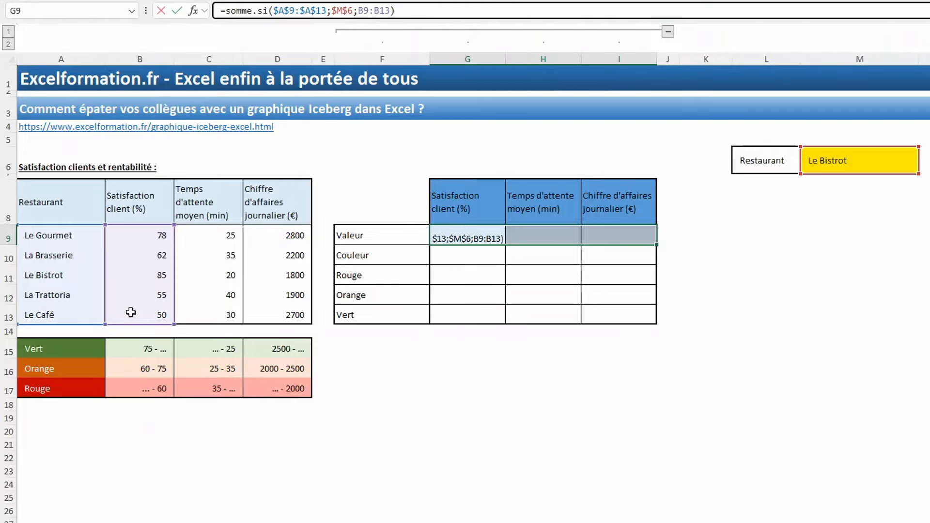
pyautogui.hotkey('ctrl', 'Return')
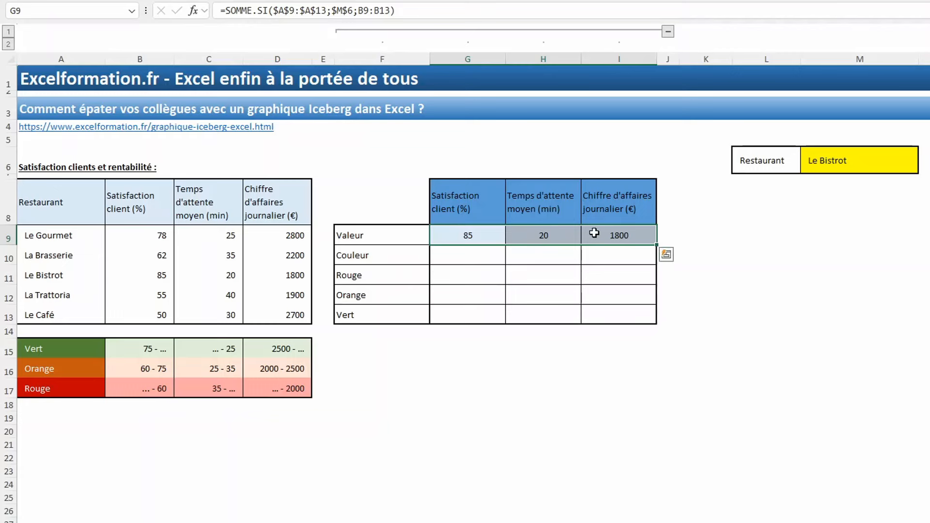
# Begin a SI formula in G10 that returns "Vert" when G9>75
pyautogui.click(462, 257)
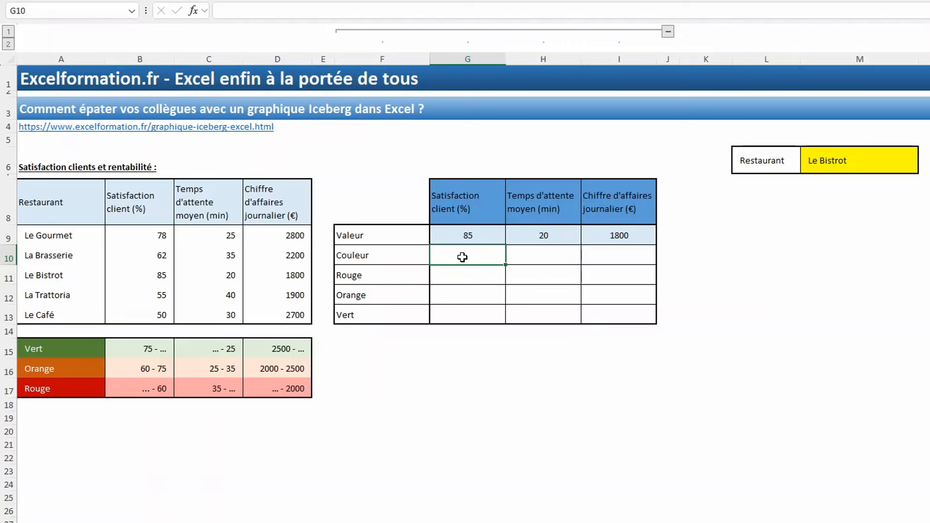
pyautogui.write('=si')
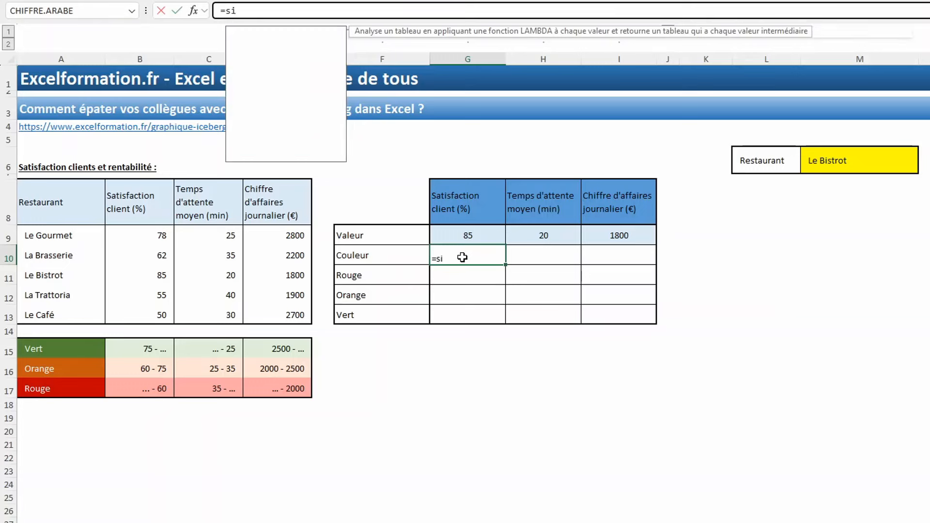
pyautogui.write('(')
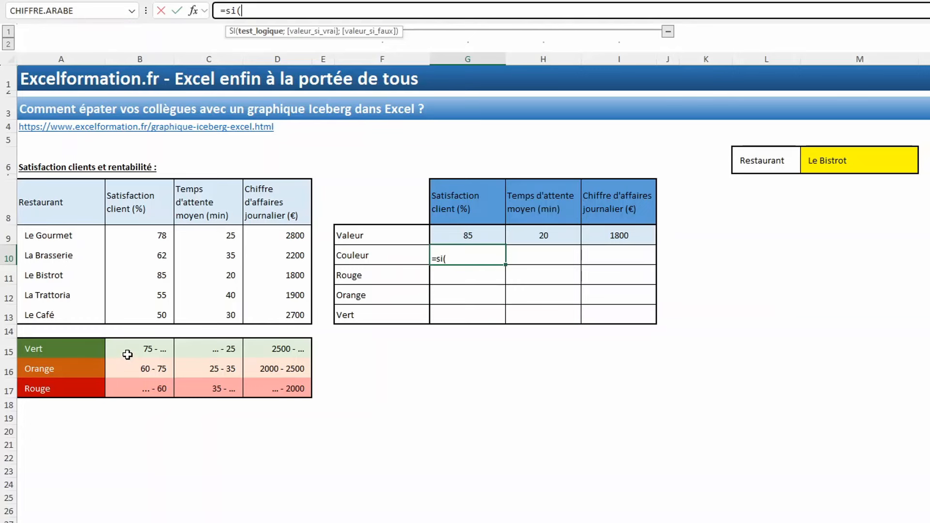
pyautogui.click(463, 232)
pyautogui.write('>')
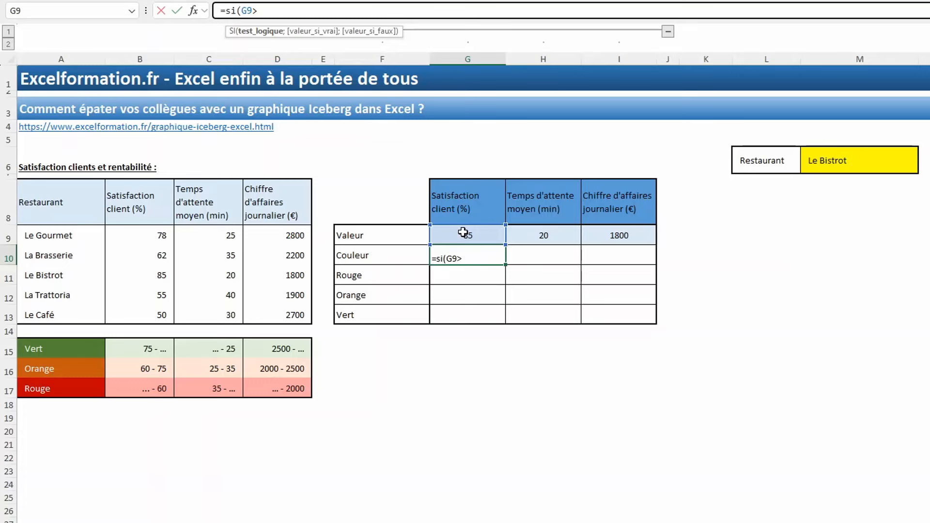
pyautogui.write('75;"Vert')
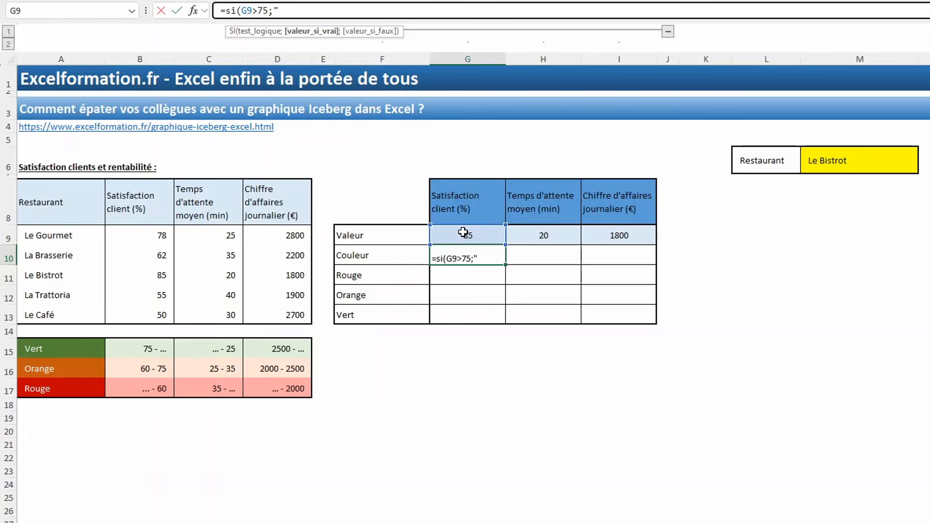
pyautogui.write('";')
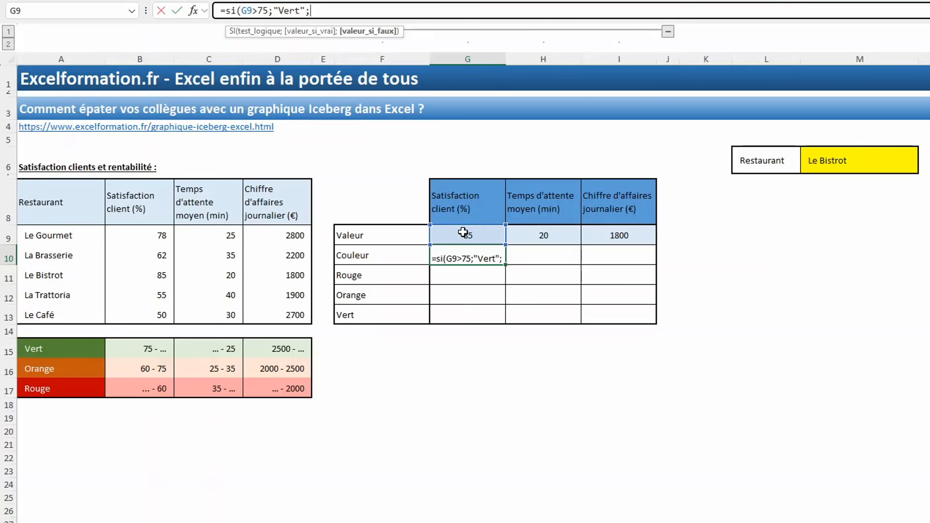
# Nest a second SI in the G10 formula that returns "Orange" when G9>60
pyautogui.write('si(')
pyautogui.click(463, 232)
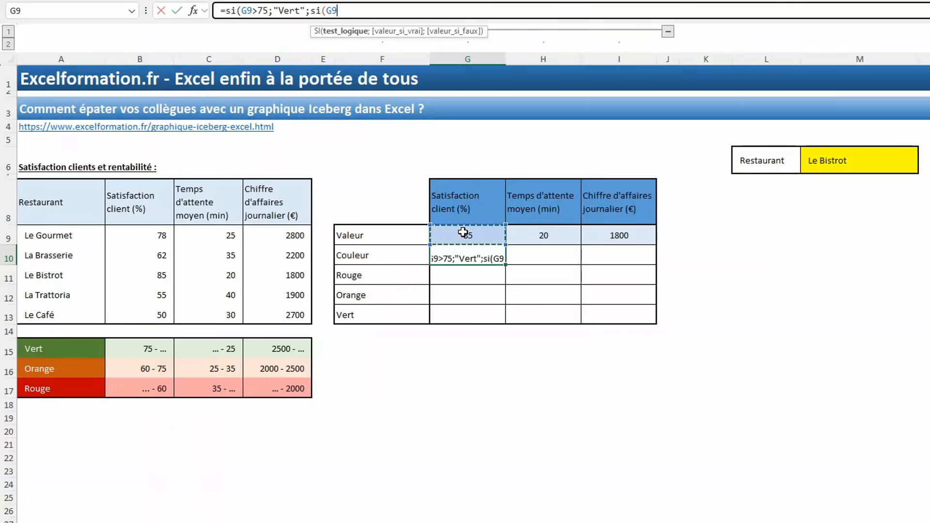
pyautogui.write('>"')
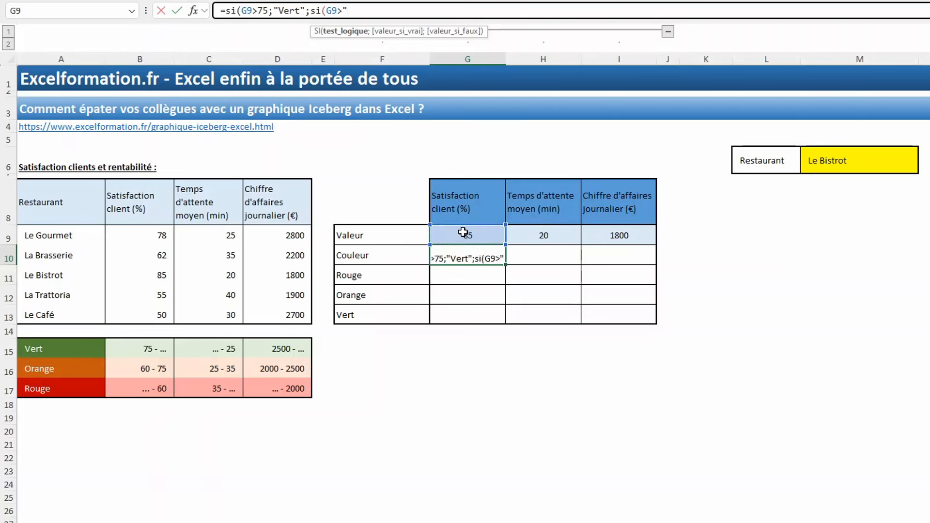
pyautogui.press('BackSpace')
pyautogui.write('60;"Or')
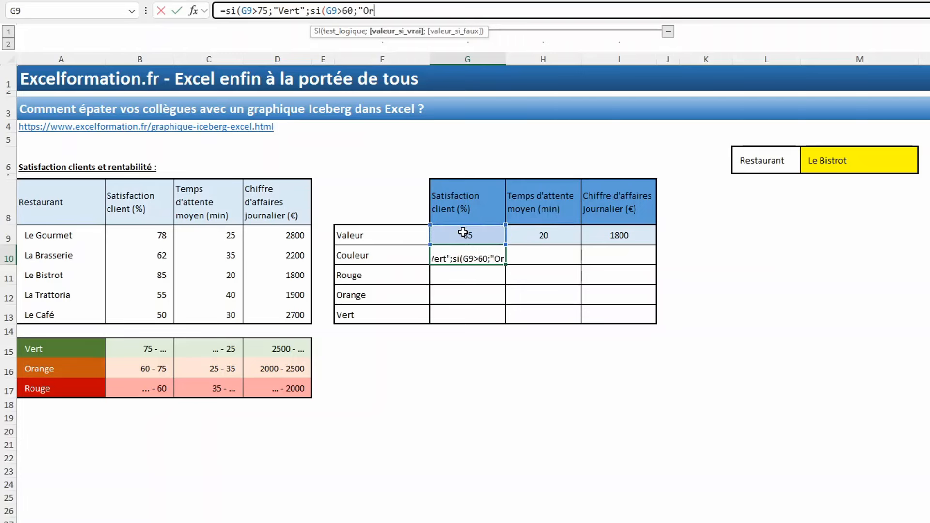
pyautogui.write('ange"')
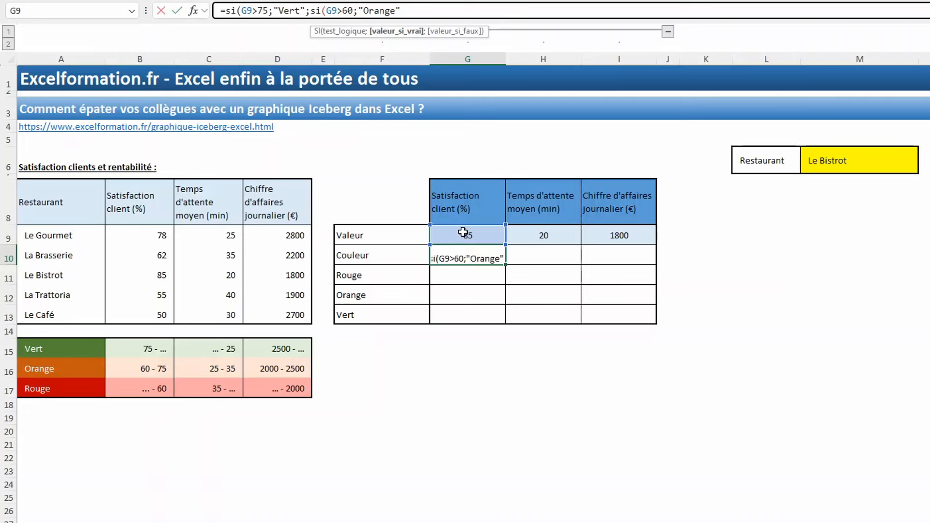
pyautogui.write(';')
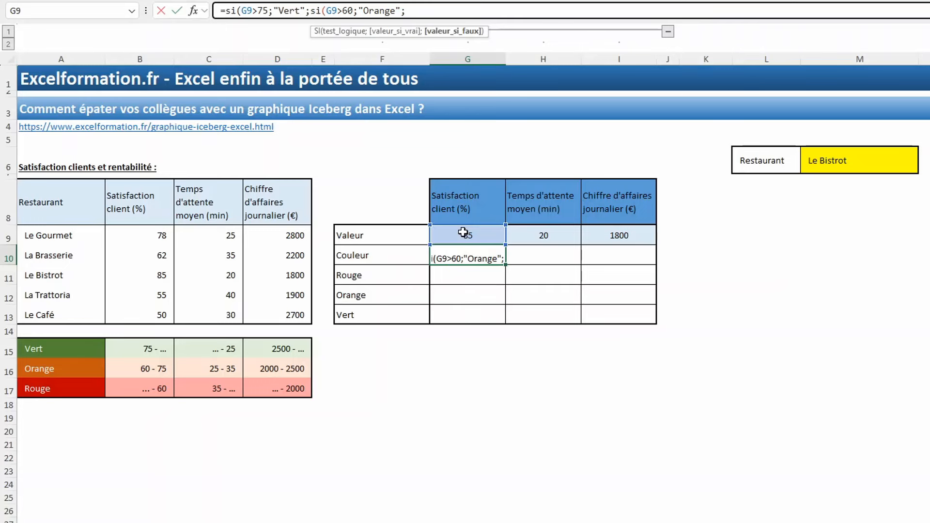
# Finish the nested G10 formula with "Rouge" as the fallback value and enter it
pyautogui.write('"rouge')
pyautogui.press('BackSpace')
pyautogui.press('BackSpace')
pyautogui.press('BackSpace')
pyautogui.press('BackSpace')
pyautogui.press('BackSpace')
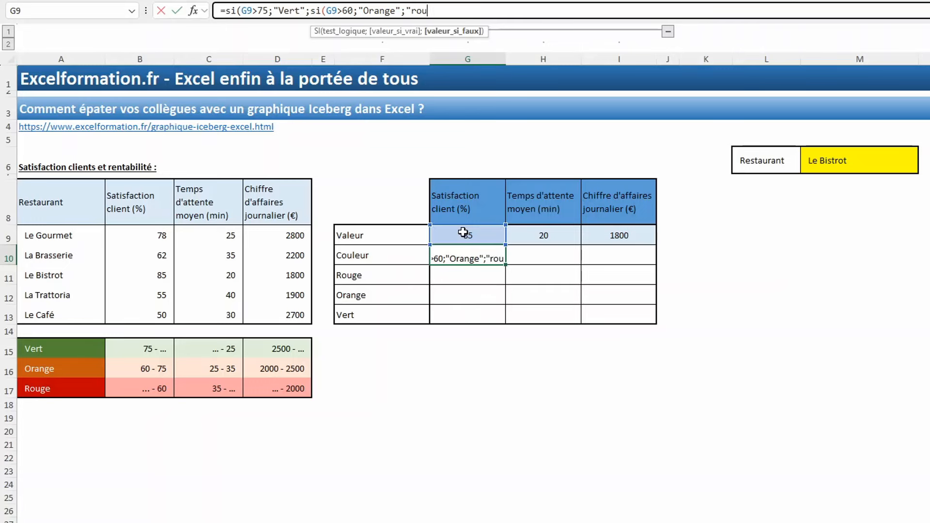
pyautogui.write('Rouge')
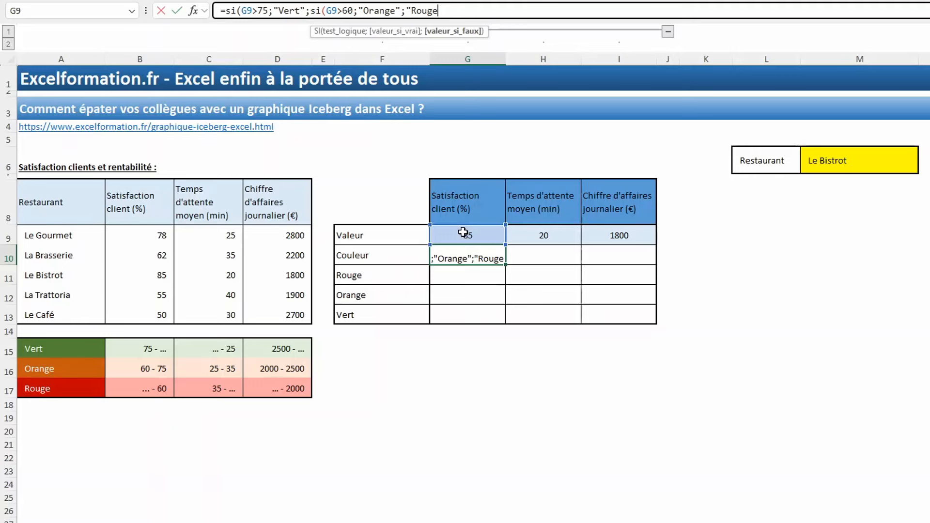
pyautogui.write('"))')
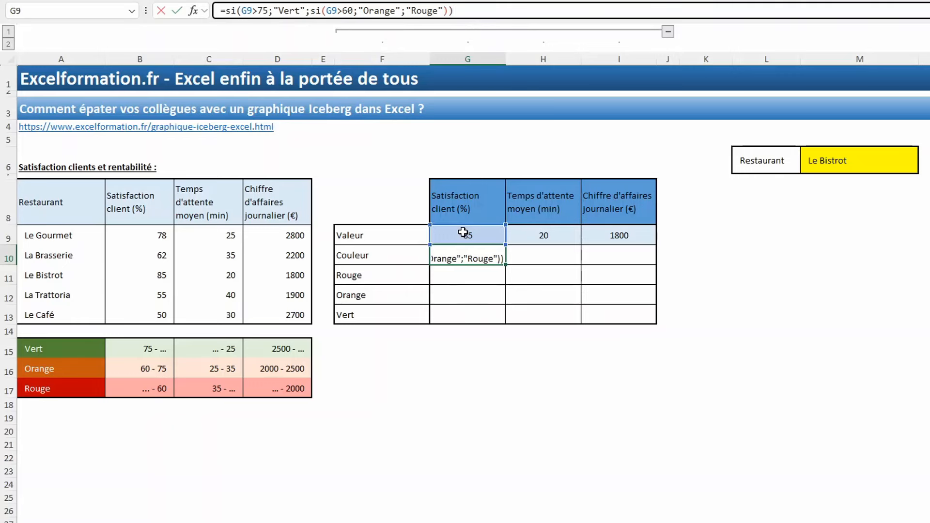
pyautogui.press('Return')
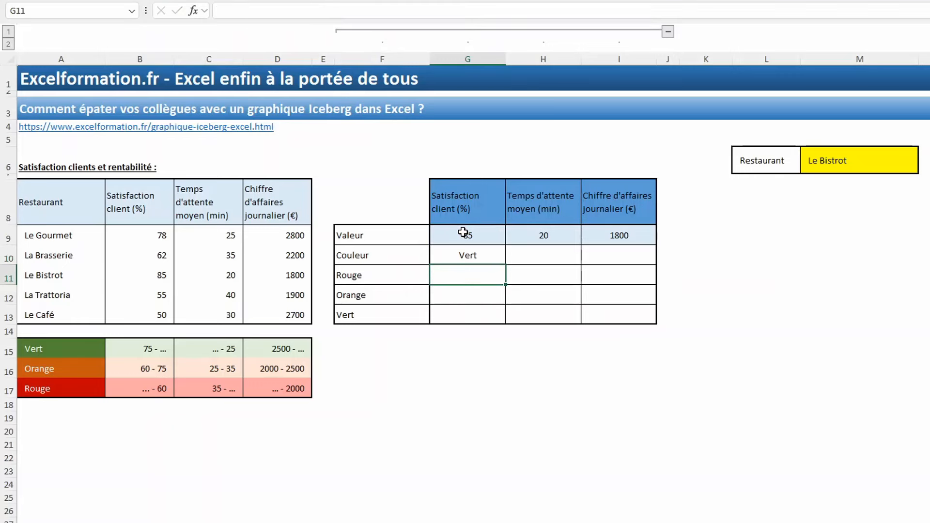
# Apply the G10 colour formula to the whole Couleur range G10:I10
pyautogui.click(465, 261)
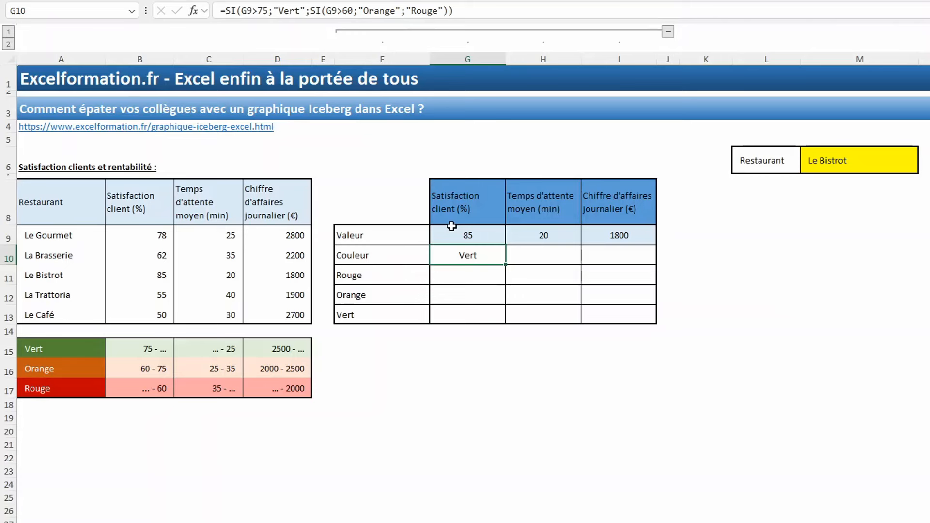
pyautogui.moveTo(469, 253); pyautogui.dragTo(598, 259)
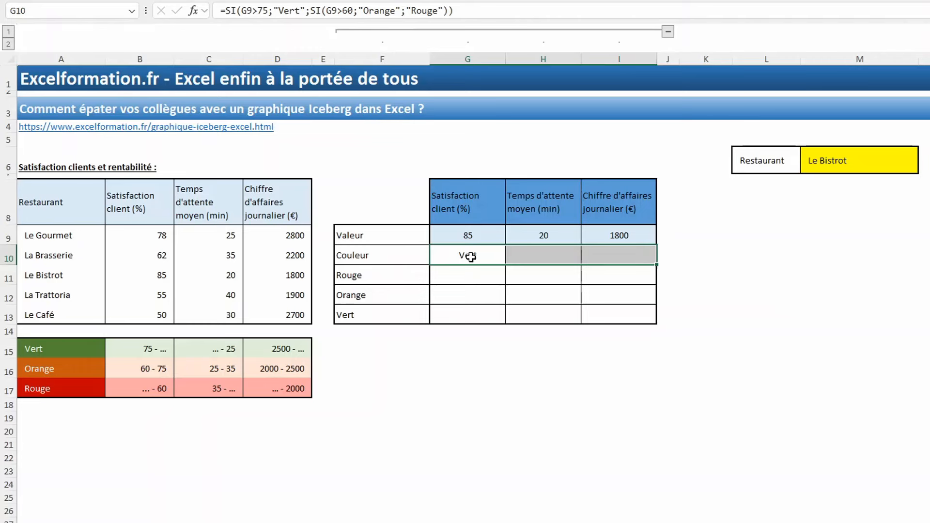
pyautogui.click(522, 10)
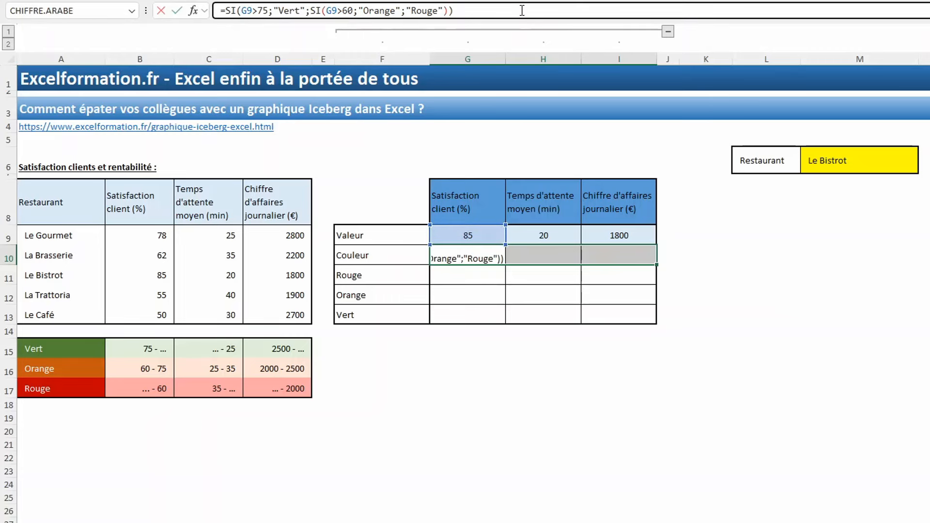
pyautogui.hotkey('ctrl', 'Return')
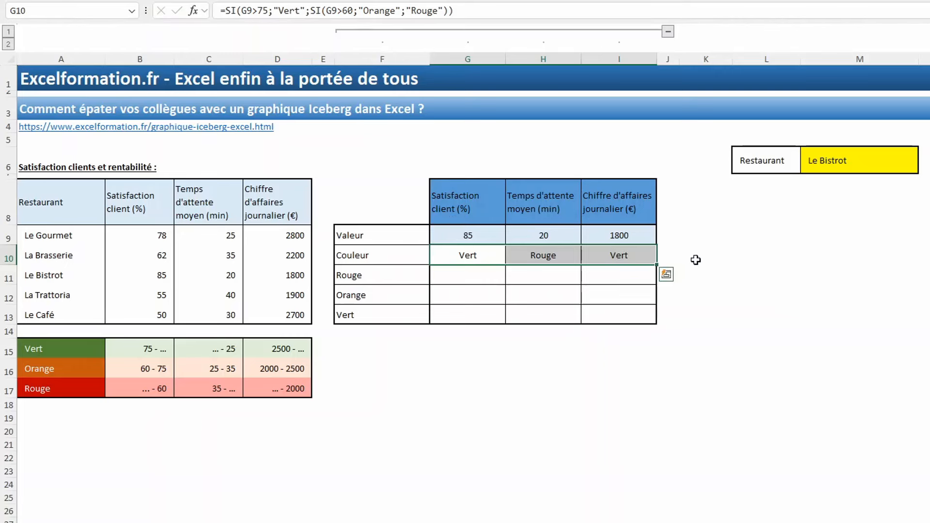
# Change the first test in the H10 waiting-time colour formula to H9<25 for "Vert"
pyautogui.click(537, 262)
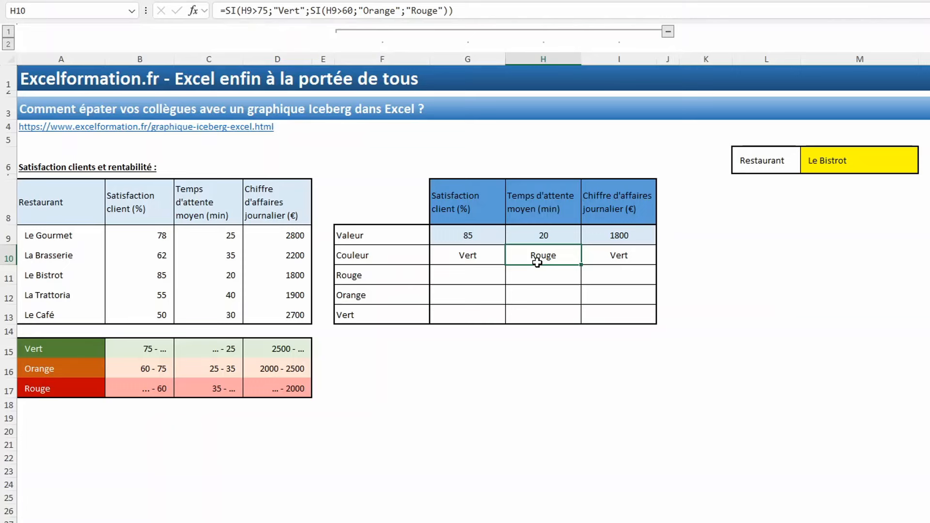
pyautogui.click(285, 9)
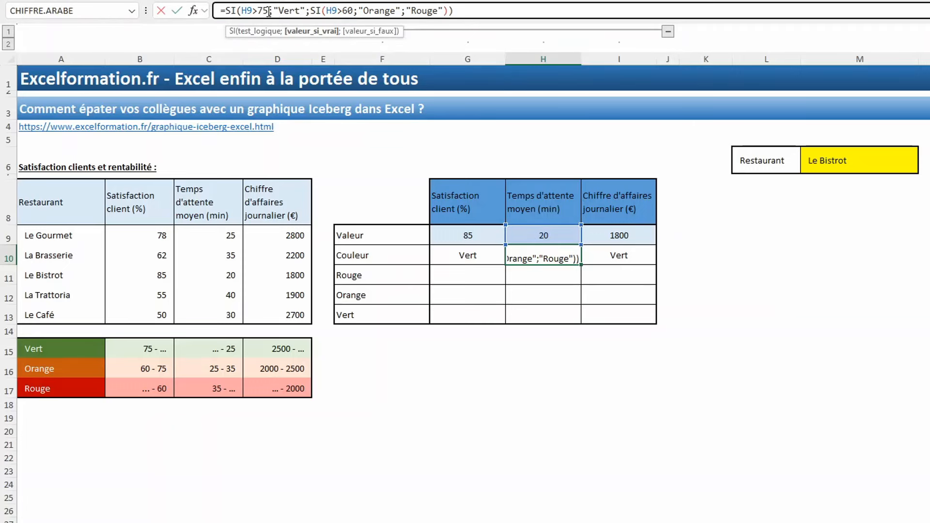
pyautogui.click(269, 9)
pyautogui.press('BackSpace')
pyautogui.press('BackSpace')
pyautogui.press('BackSpace')
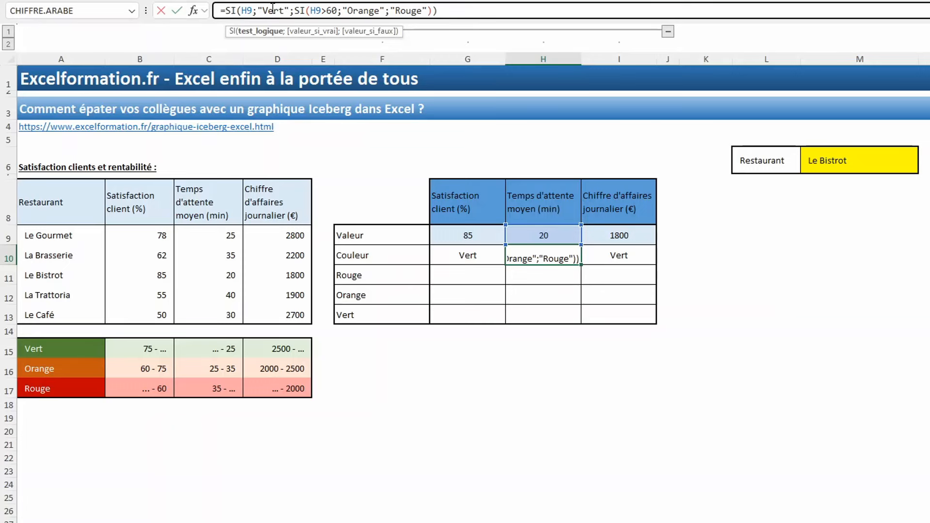
pyautogui.write('<25')
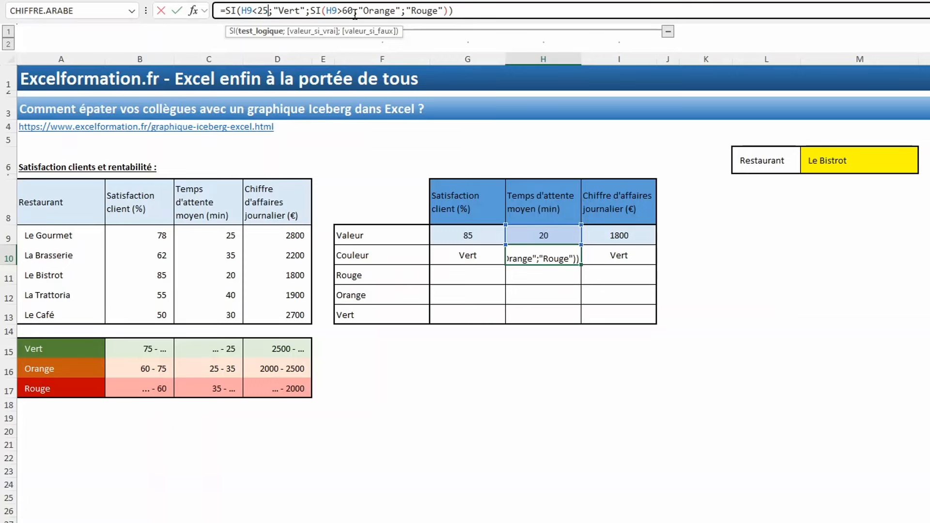
# Change the nested test in the H10 formula to H9<35 for "Orange" and enter the formula
pyautogui.click(355, 11)
pyautogui.press('BackSpace')
pyautogui.press('BackSpace')
pyautogui.press('BackSpace')
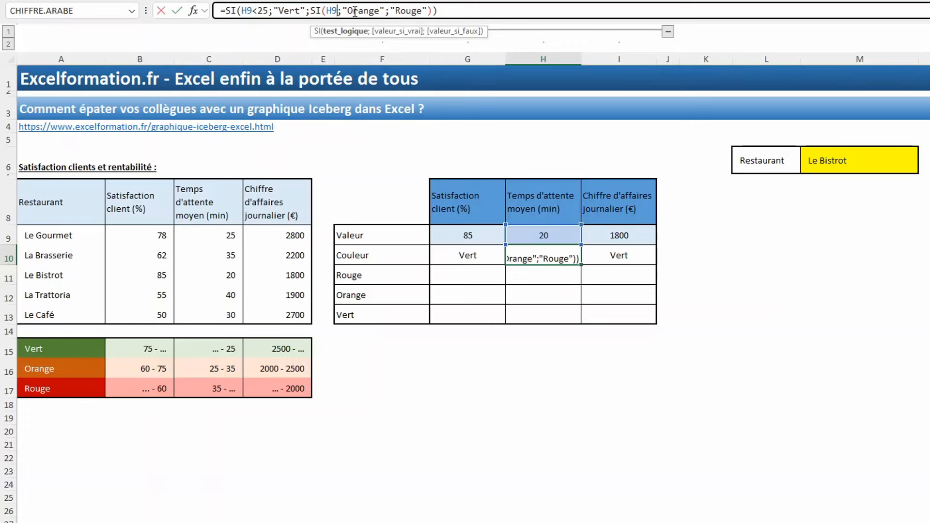
pyautogui.write('<3')
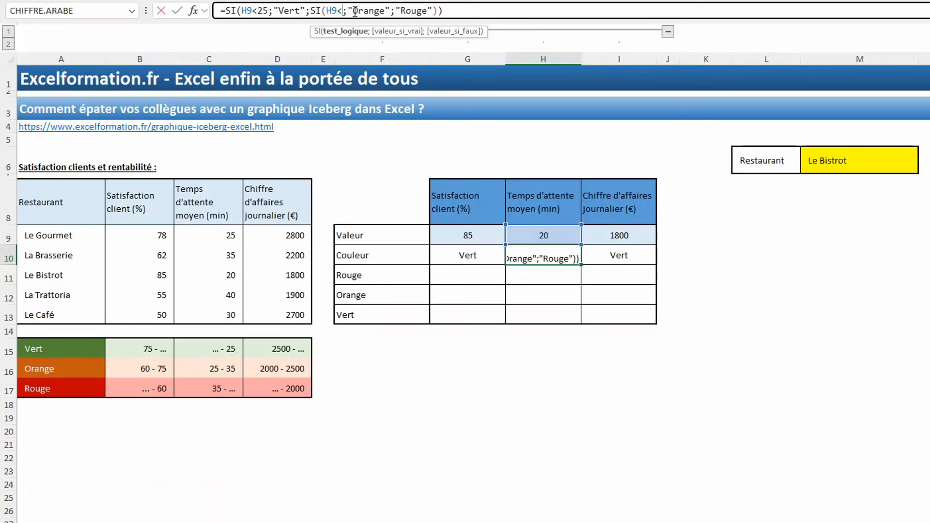
pyautogui.write('5')
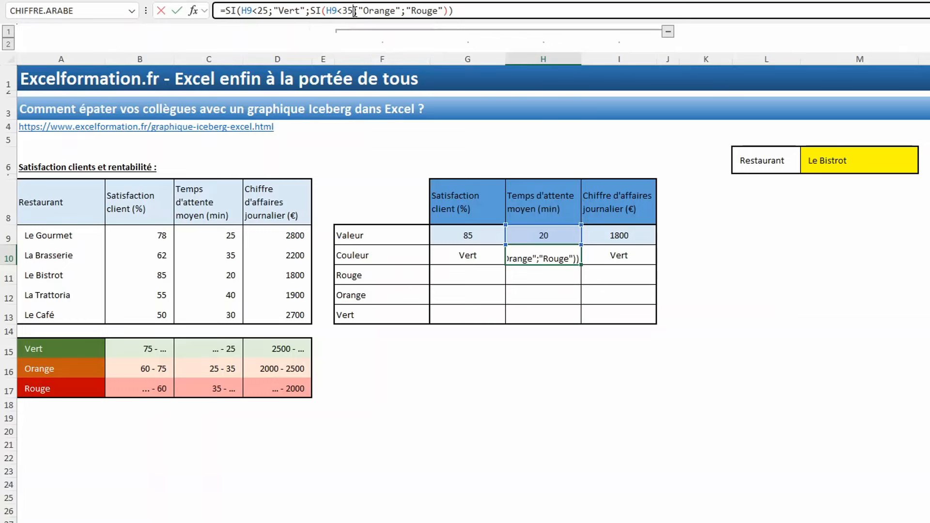
pyautogui.press('Tab')
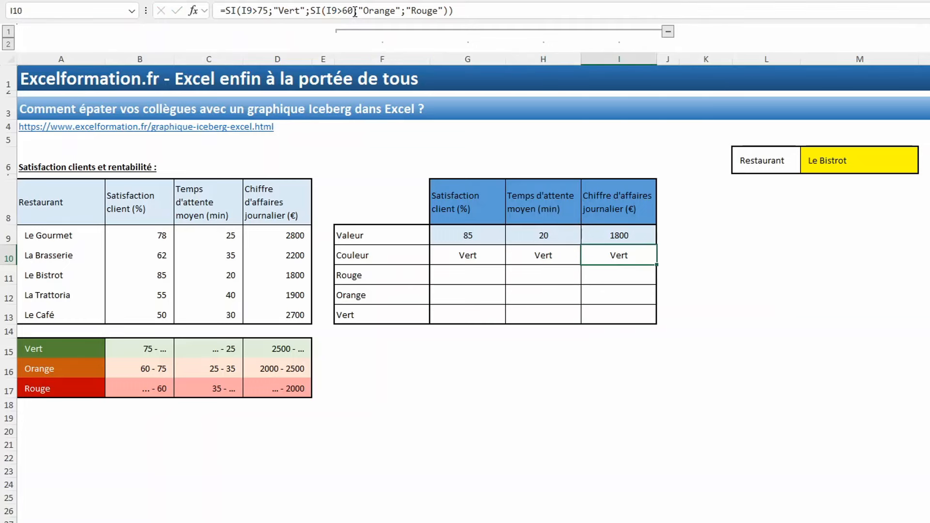
# Set the "Vert" threshold in the I10 daily-revenue colour formula to 2500
pyautogui.click(261, 10)
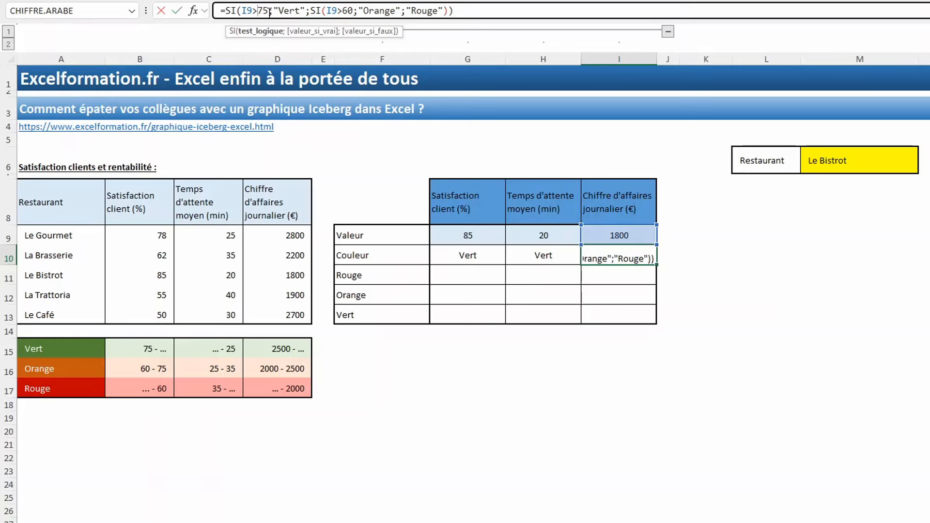
pyautogui.press('BackSpace')
pyautogui.press('BackSpace')
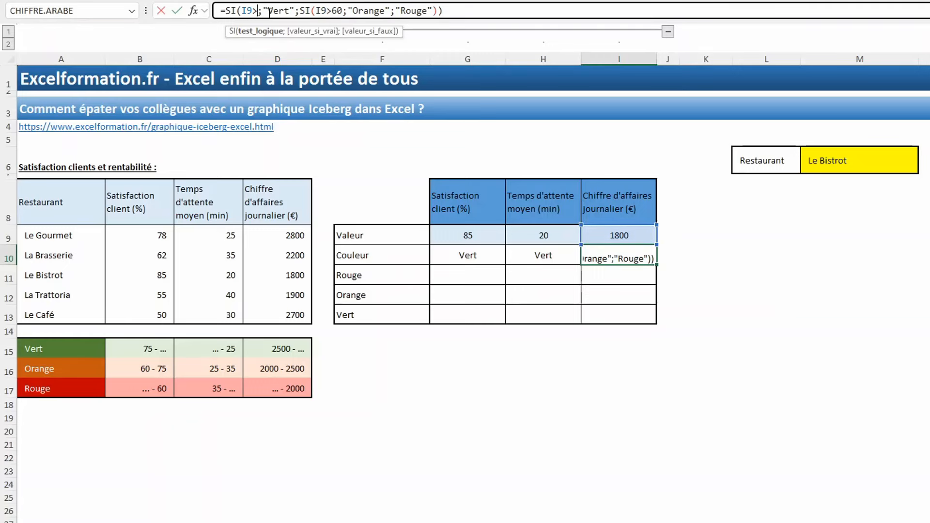
pyautogui.write('2500')
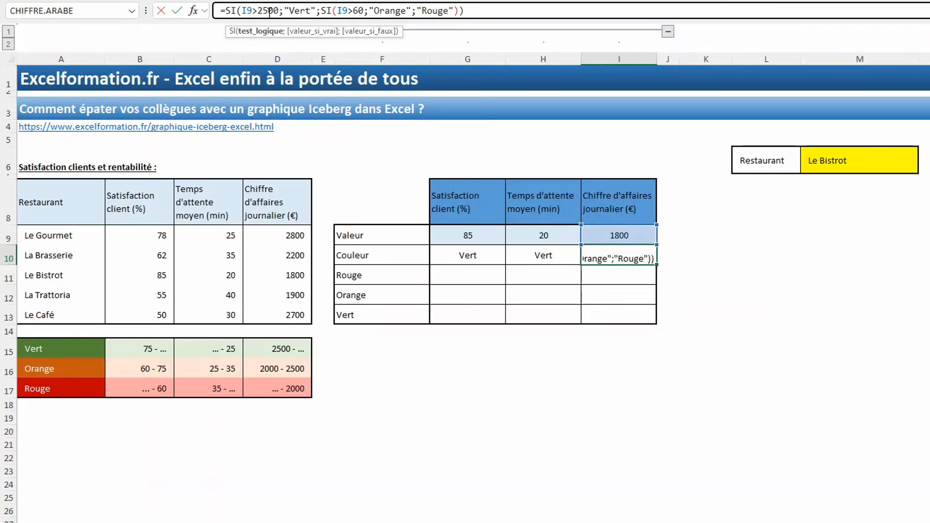
# Set the "Orange" threshold in the I10 formula to 2000 and enter the formula
pyautogui.click(362, 11)
pyautogui.press('BackSpace')
pyautogui.press('BackSpace')
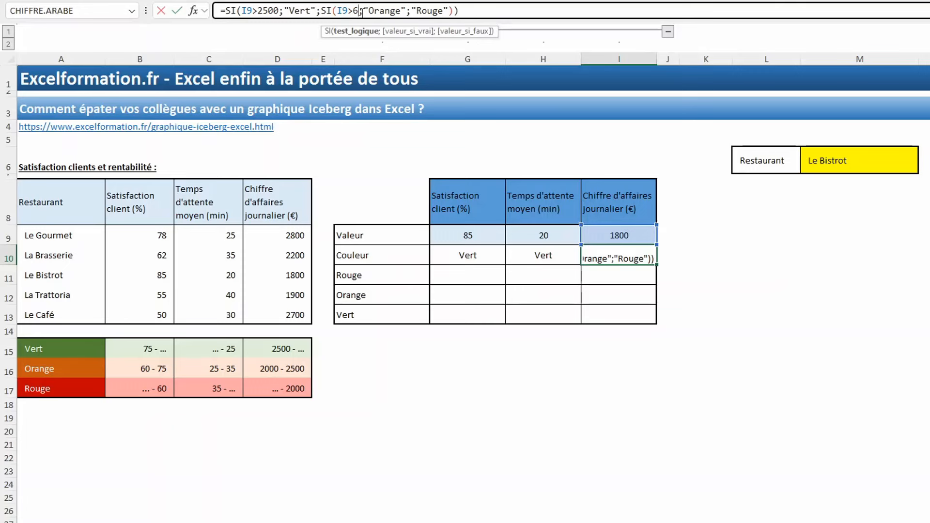
pyautogui.write('200')
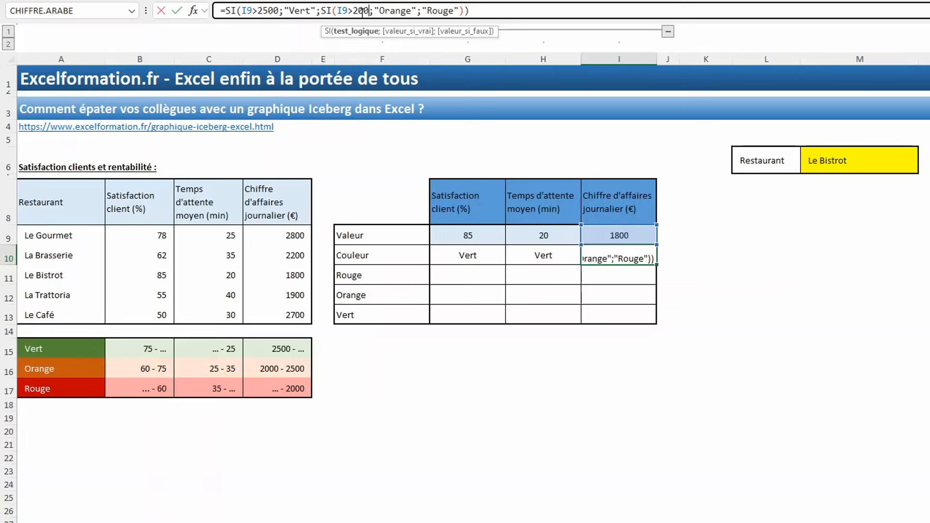
pyautogui.write('0')
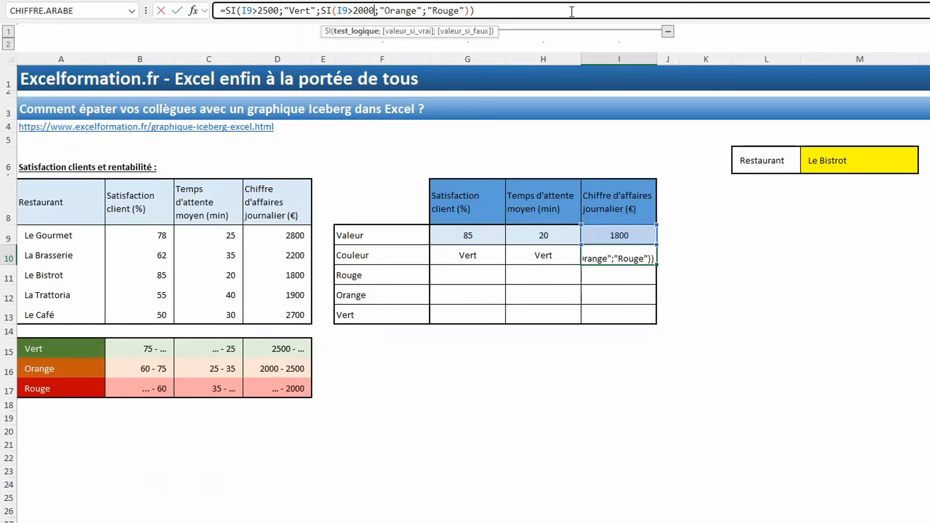
pyautogui.press('Return')
pyautogui.press('Left')
# Begin a SI formula for the range G11:I13 that tests whether F11 equals G10
pyautogui.click(473, 273)
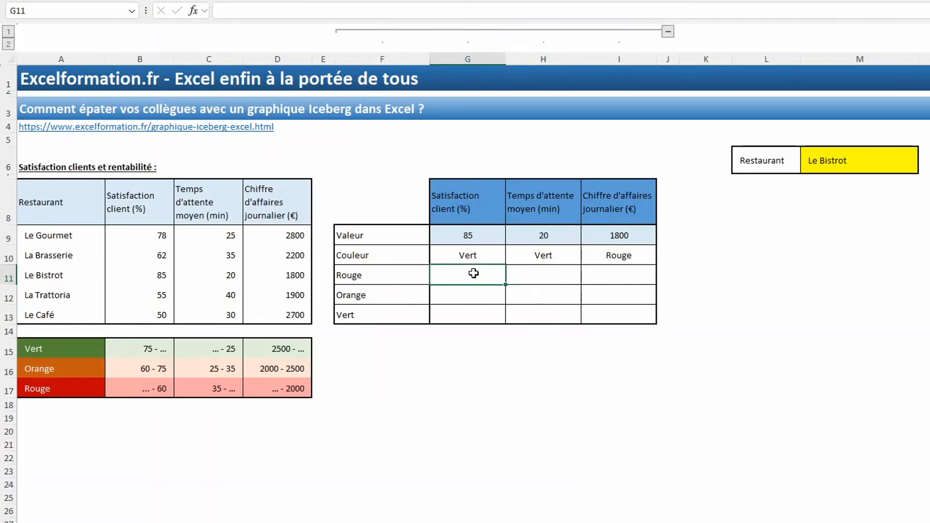
pyautogui.moveTo(474, 273); pyautogui.dragTo(614, 311)
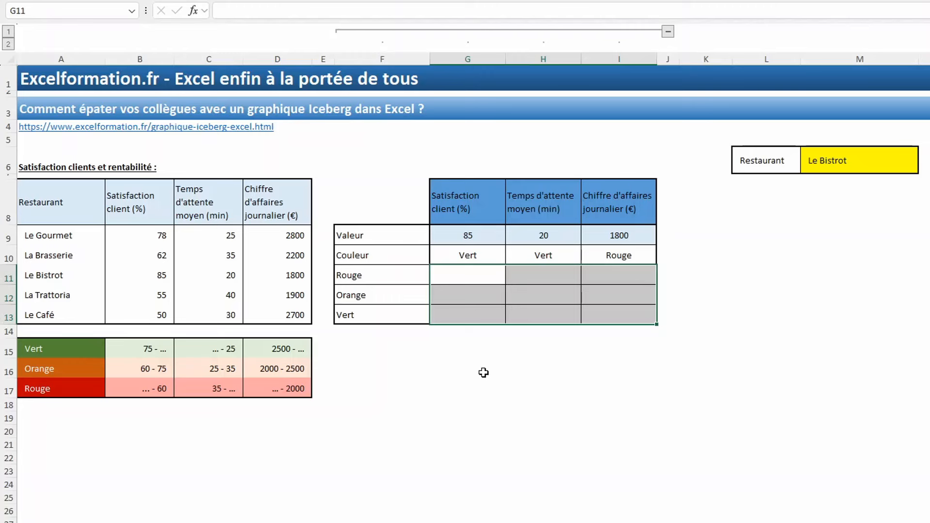
pyautogui.write('=')
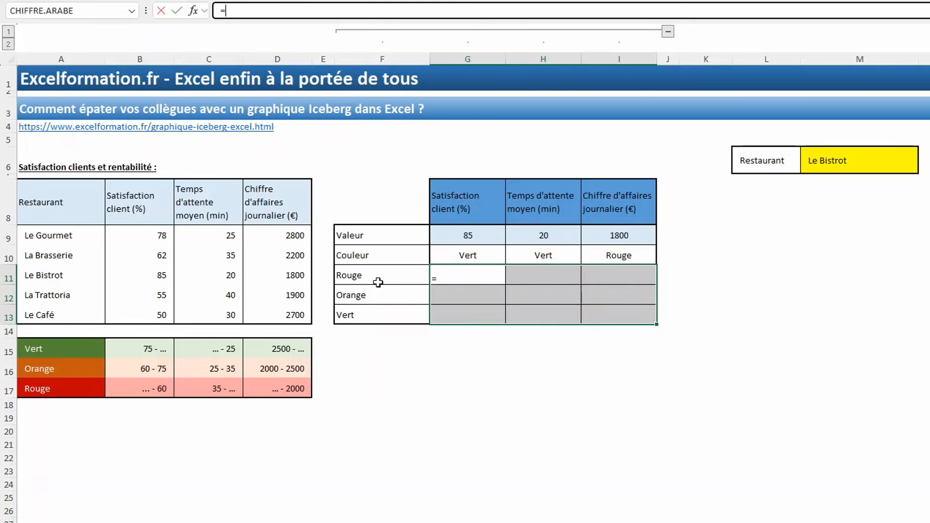
pyautogui.write('si(')
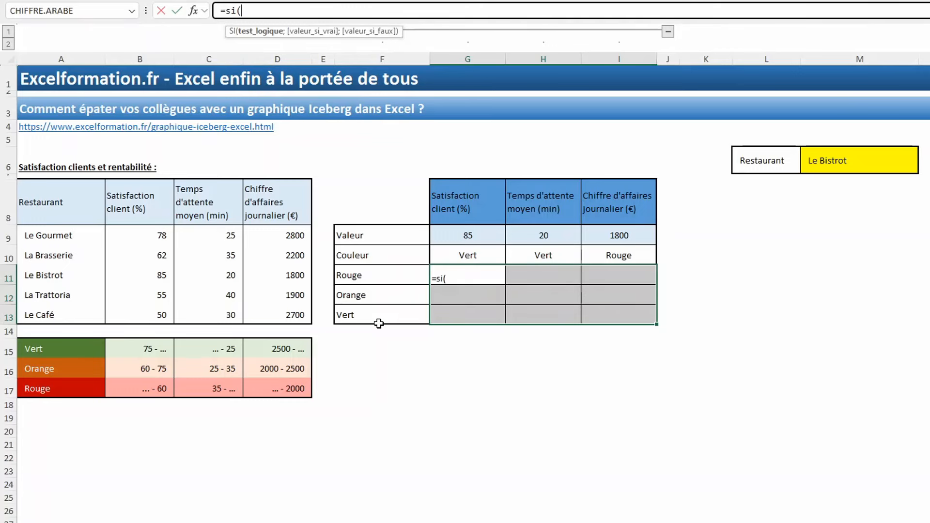
pyautogui.click(401, 275)
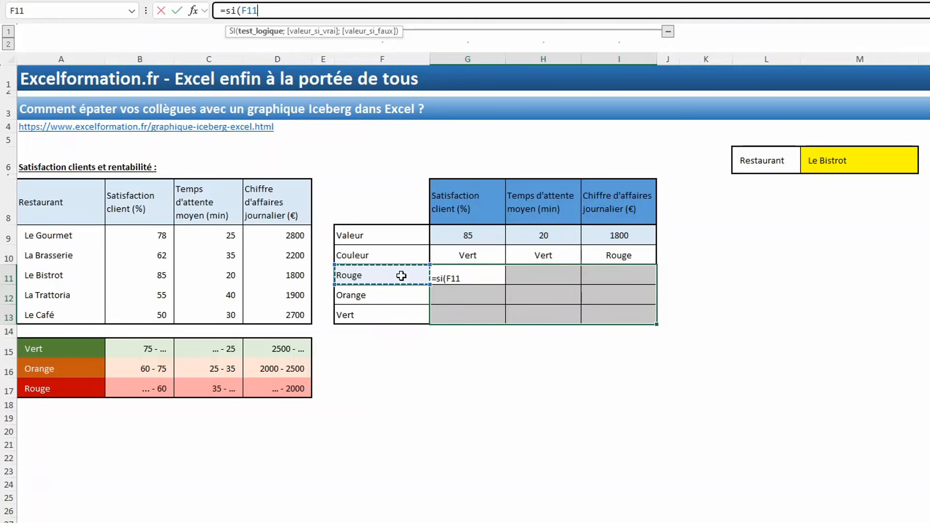
pyautogui.write('=')
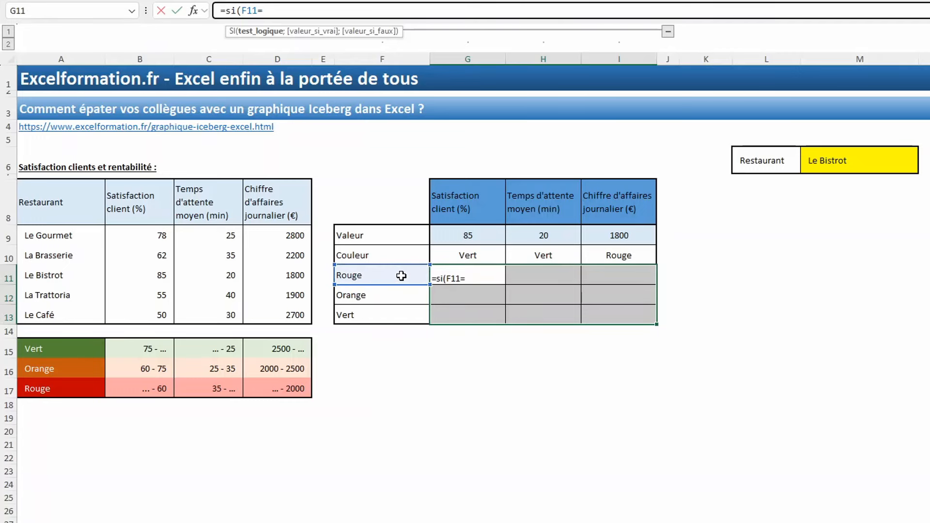
pyautogui.click(452, 255)
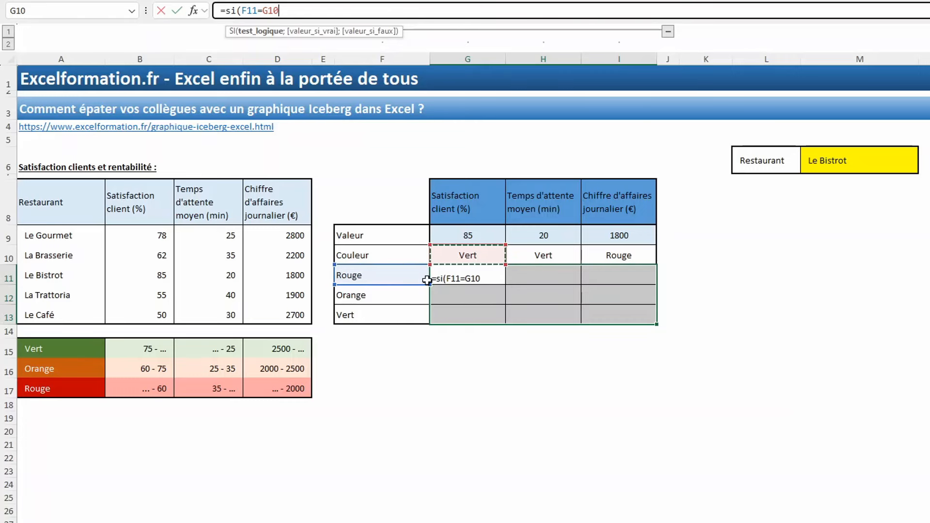
# Lock the test as $F11=G$10, return "l" or else an empty text, and enter the formula across G11:I13
pyautogui.click(243, 12)
pyautogui.write('$')
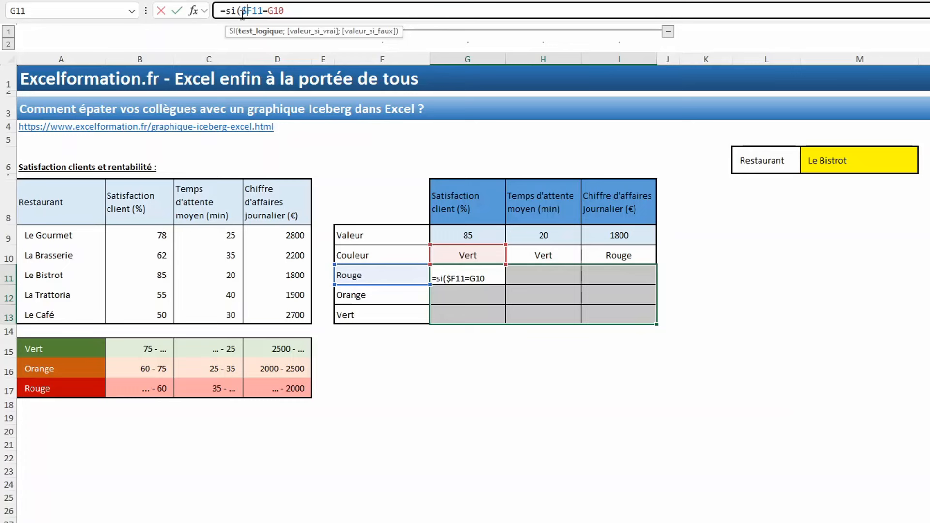
pyautogui.click(275, 11)
pyautogui.write('$10;')
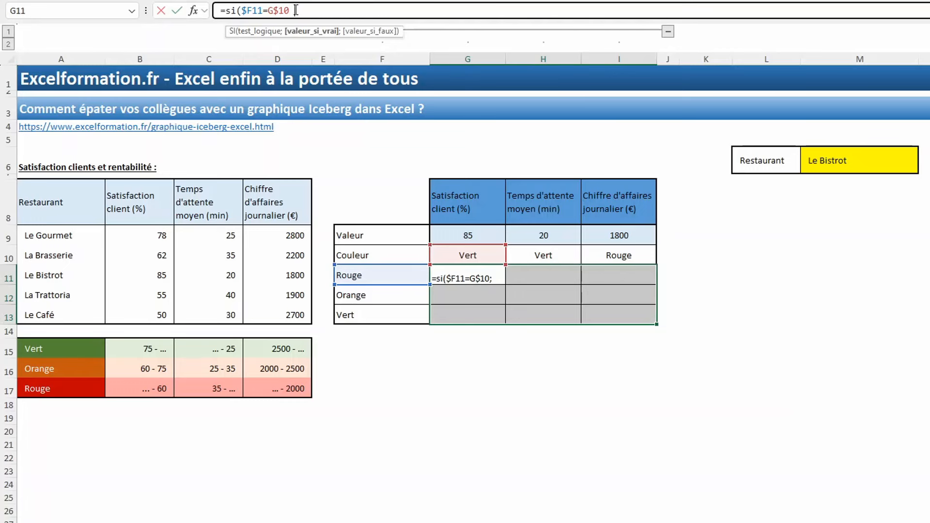
pyautogui.write('"l";"")')
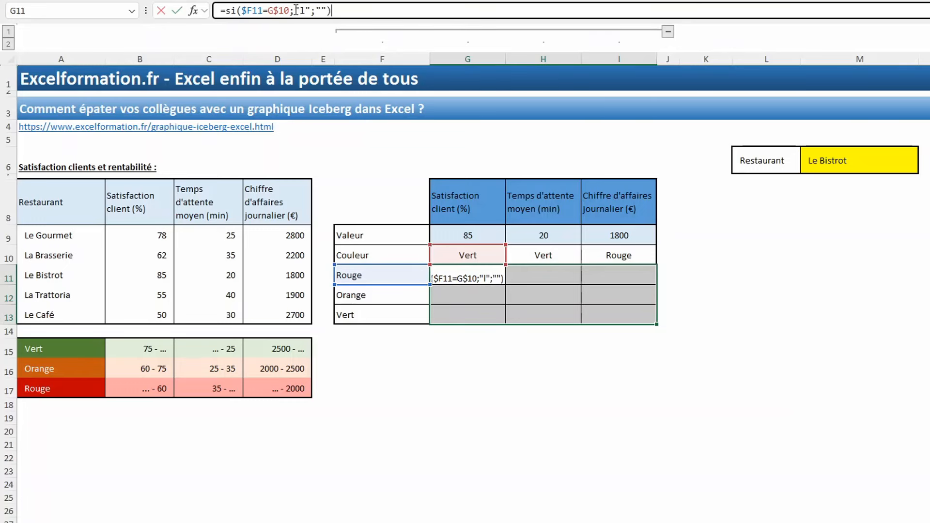
pyautogui.hotkey('ctrl', 'Return')
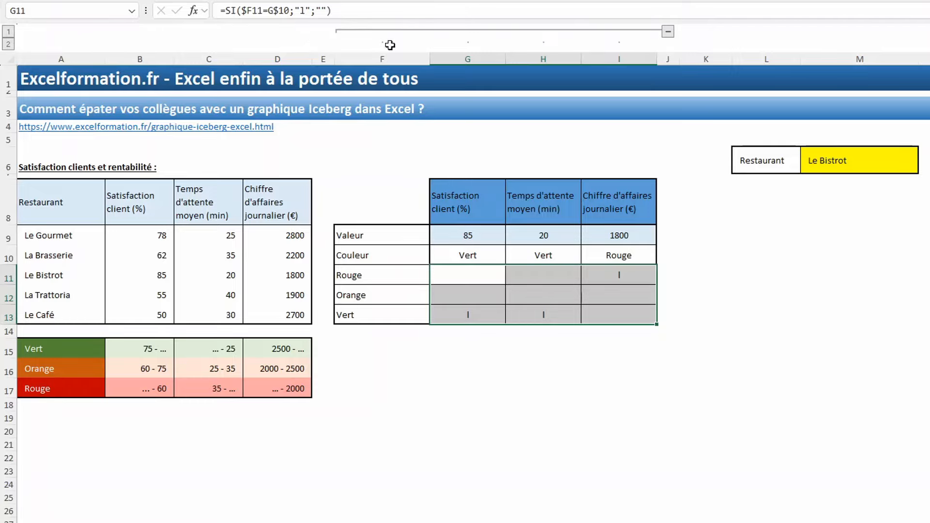
# Set the font of the range G11:I13 to Wingdings
pyautogui.click(260, 33)
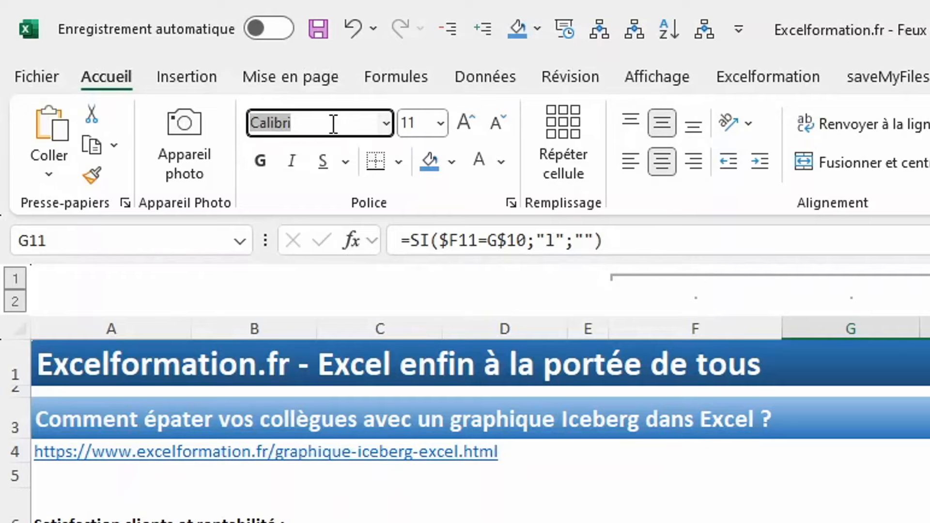
pyautogui.write('Wind')
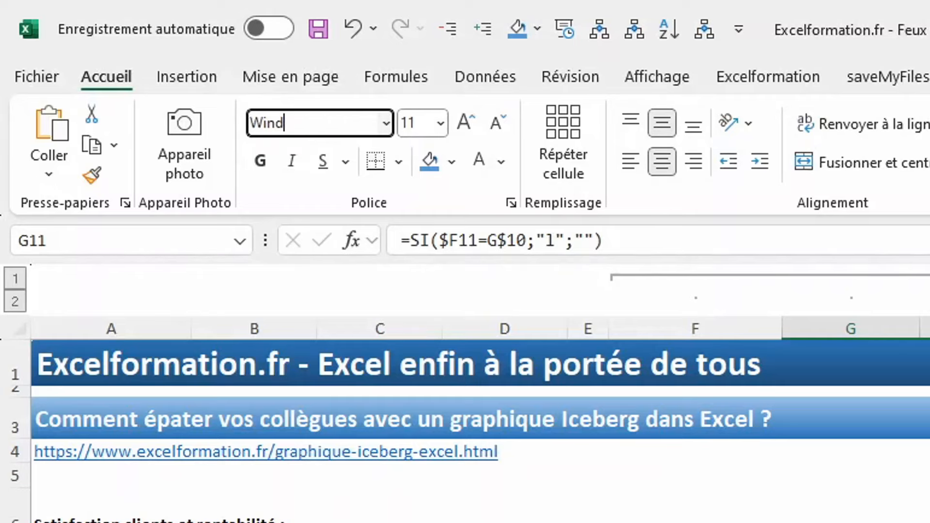
pyautogui.press('BackSpace')
pyautogui.write('g')
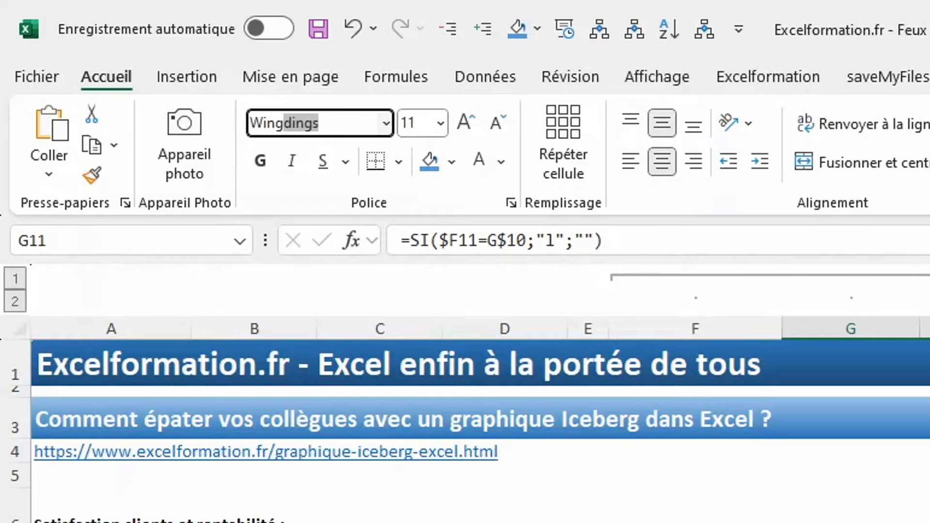
pyautogui.press('Return')
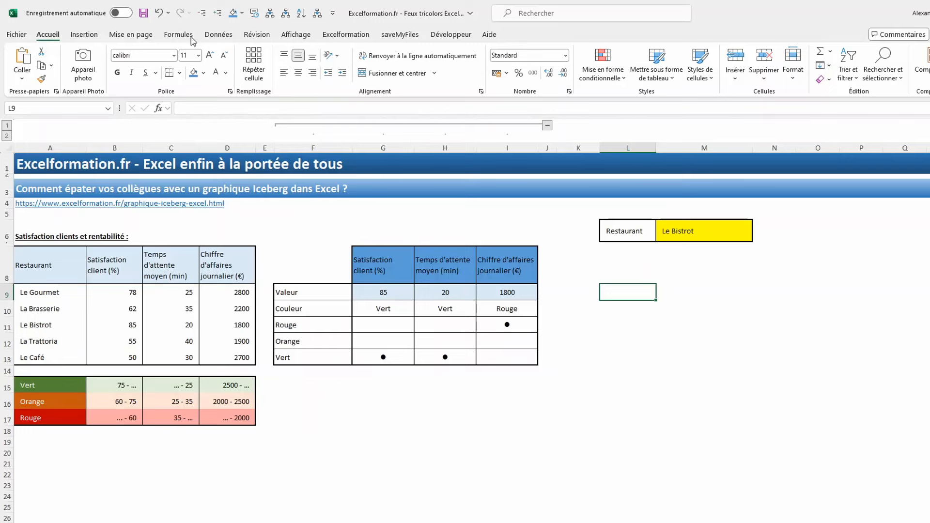
# Draw a vertical rounded rectangle about 6.46 cm high and 2.75 cm wide below the restaurant selector
pyautogui.click(96, 35)
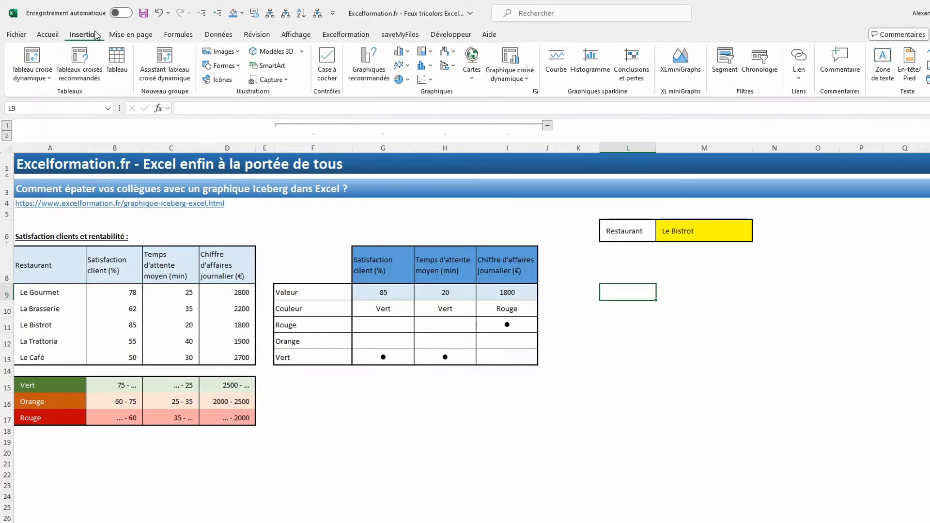
pyautogui.click(221, 68)
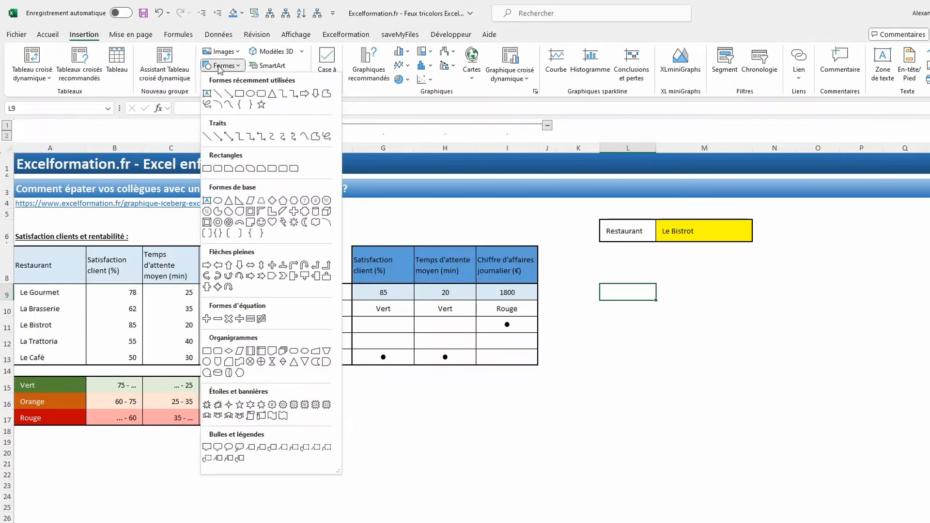
pyautogui.click(262, 96)
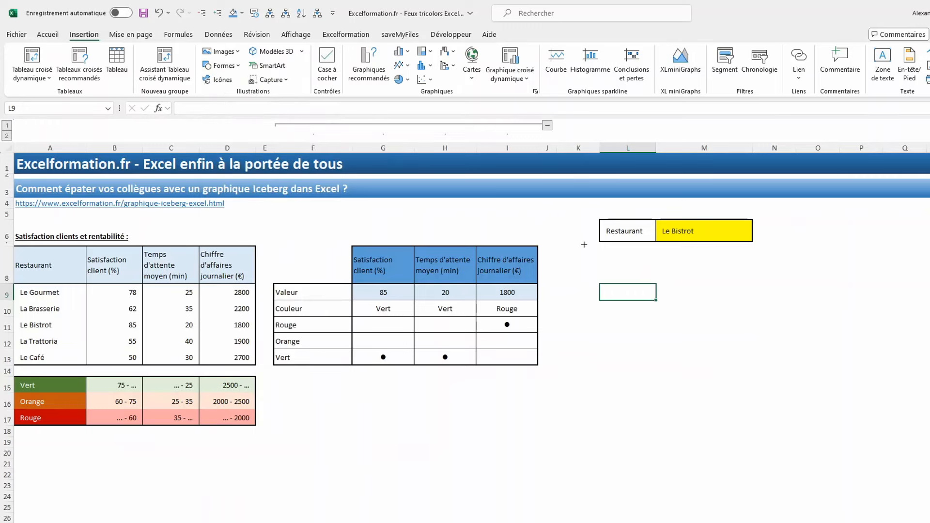
pyautogui.moveTo(656, 276)
pyautogui.mouseDown()
pyautogui.moveTo(705, 369)
pyautogui.moveTo(713, 417)
pyautogui.moveTo(712, 408)
pyautogui.mouseUp()
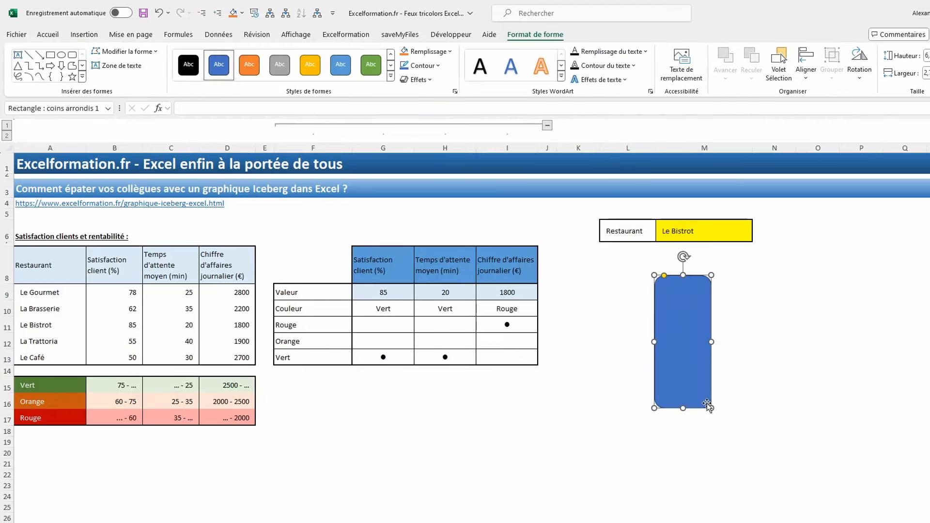
pyautogui.rightClick(697, 392)
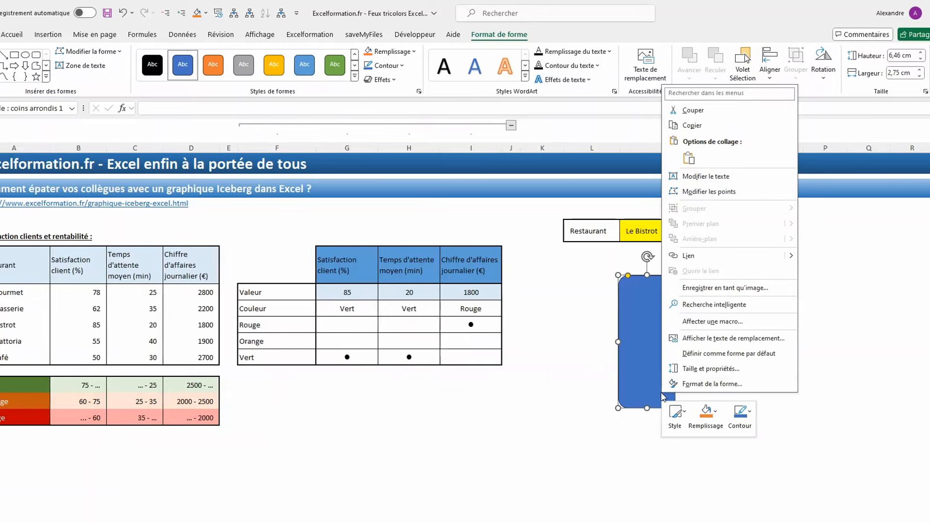
pyautogui.press('Escape')
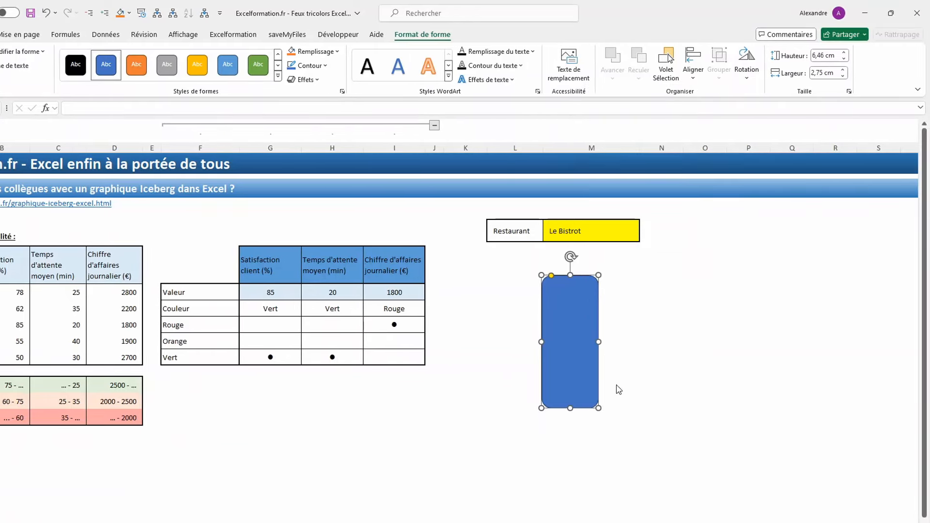
# Fill the rounded rectangle with solid black and remove its outline
pyautogui.hotkey('ctrl', '1')
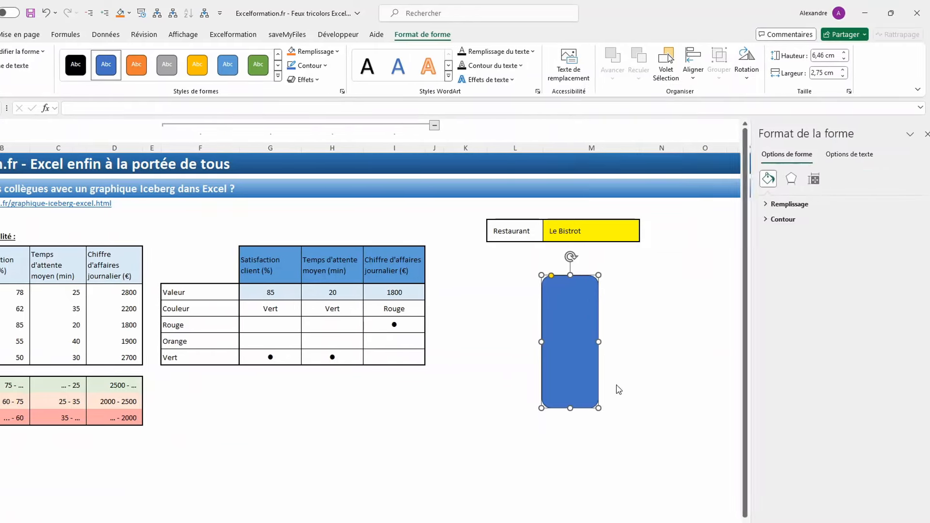
pyautogui.click(755, 205)
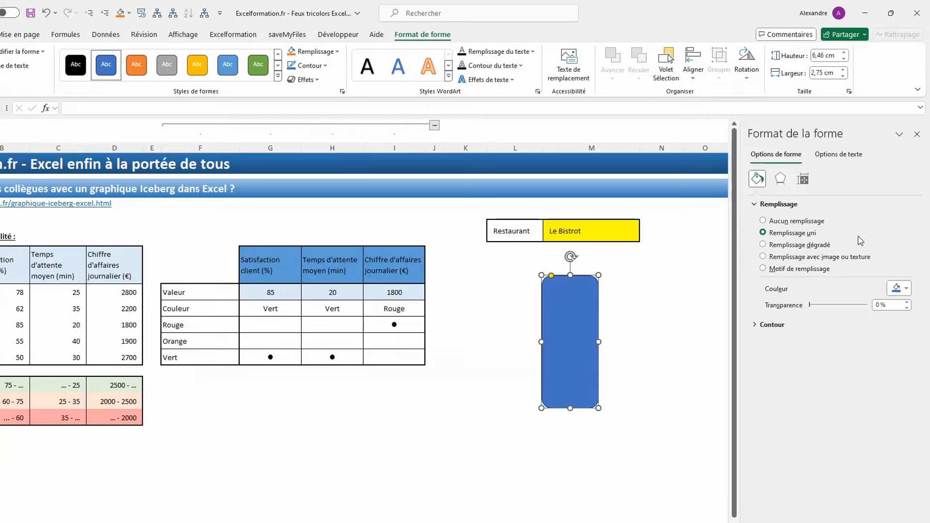
pyautogui.click(906, 289)
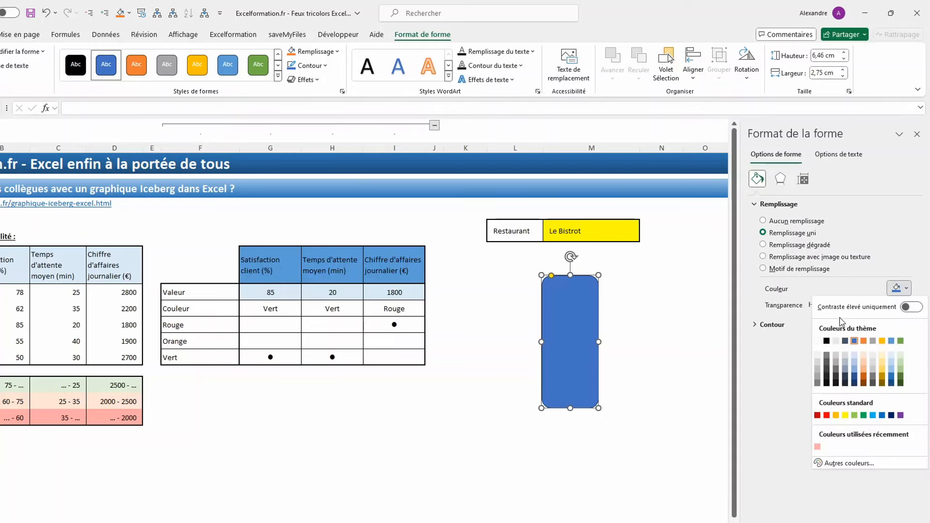
pyautogui.click(825, 342)
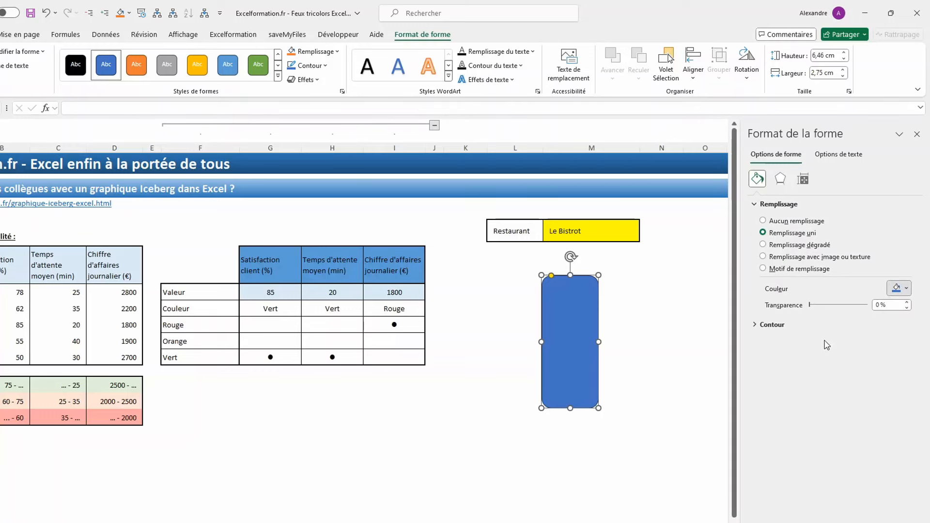
pyautogui.click(755, 325)
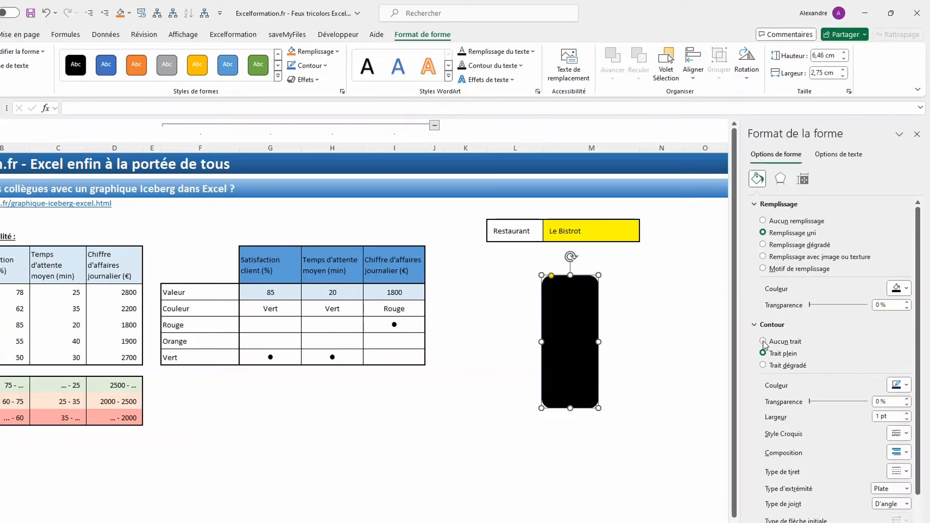
pyautogui.click(763, 342)
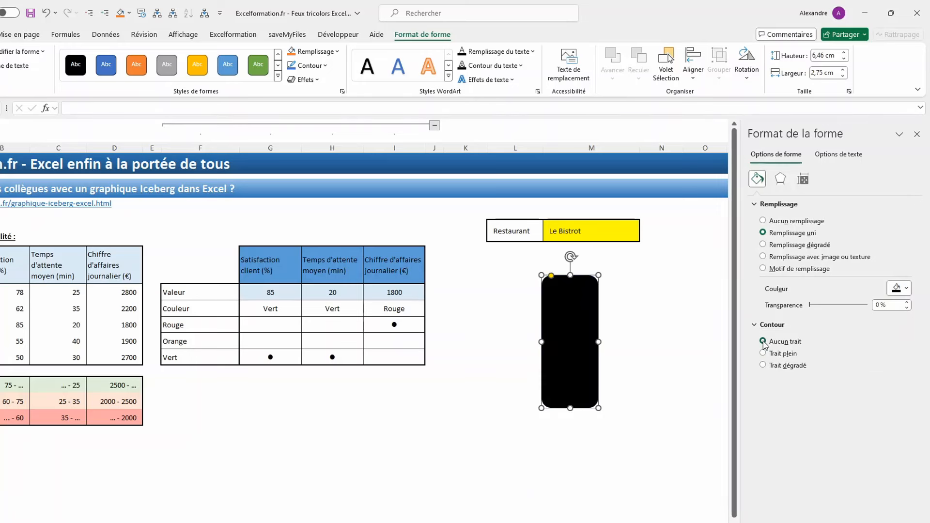
# Add a preset outer shadow cast diagonally down to the right to the black rectangle
pyautogui.click(780, 179)
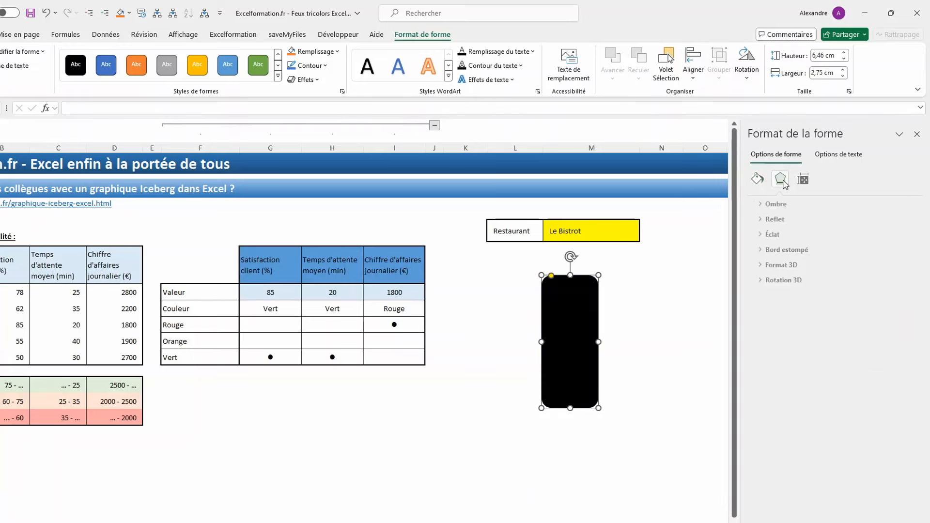
pyautogui.click(770, 203)
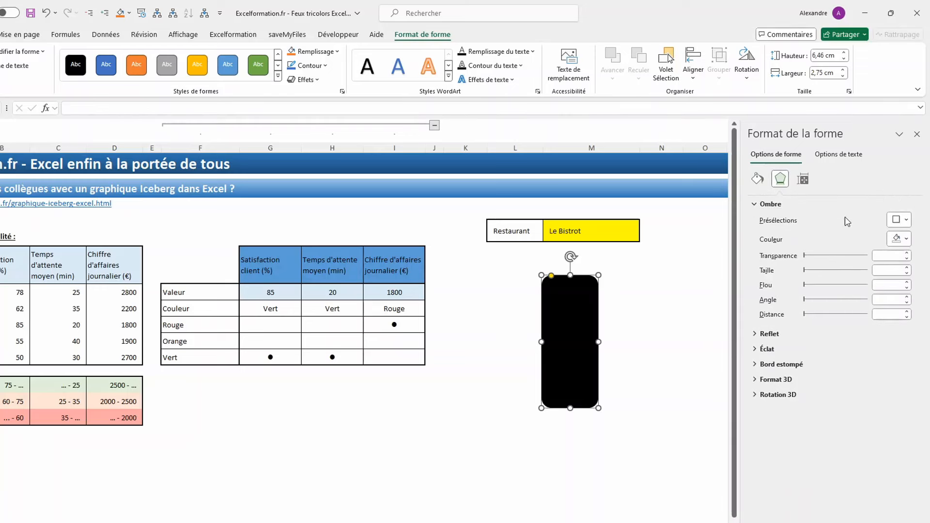
pyautogui.click(903, 222)
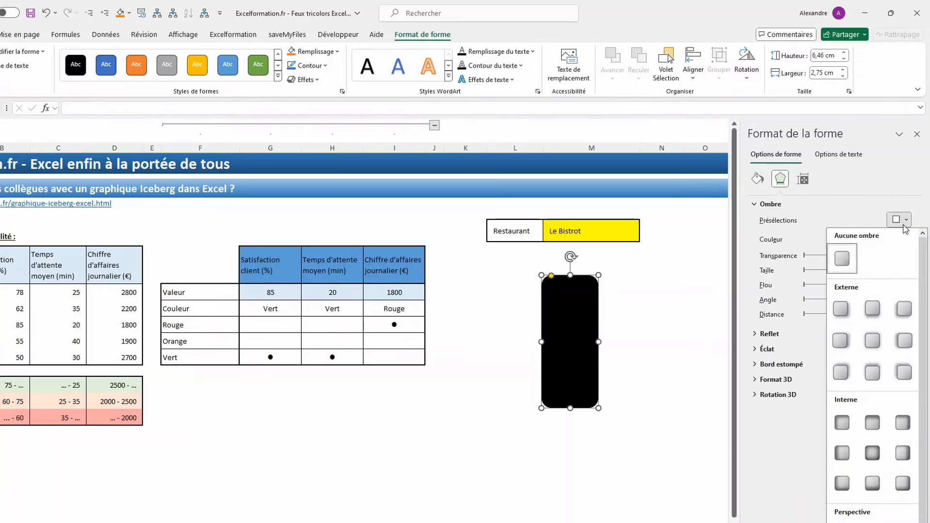
pyautogui.click(843, 310)
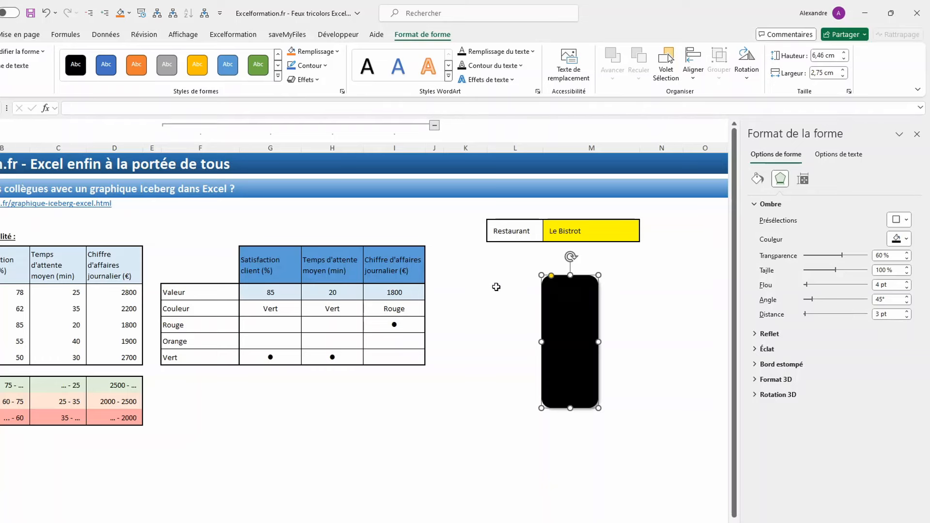
# Draw a circle about 1.93 cm in diameter inside the upper part of the black rectangle
pyautogui.click(83, 35)
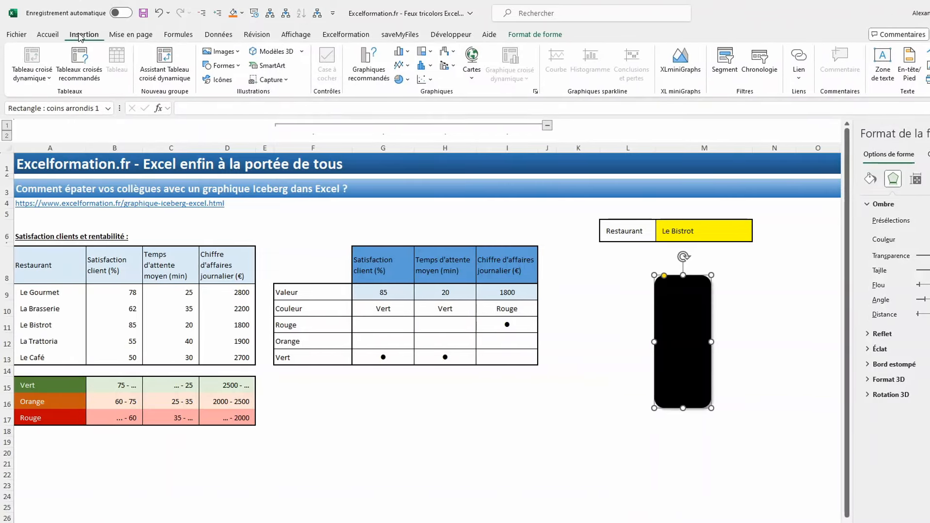
pyautogui.click(220, 66)
pyautogui.click(251, 94)
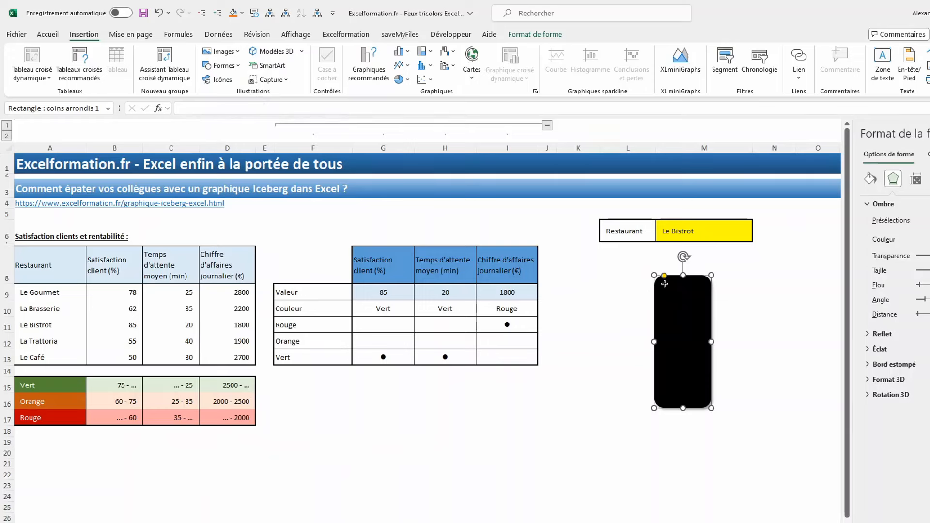
pyautogui.moveTo(665, 283); pyautogui.dragTo(704, 323)
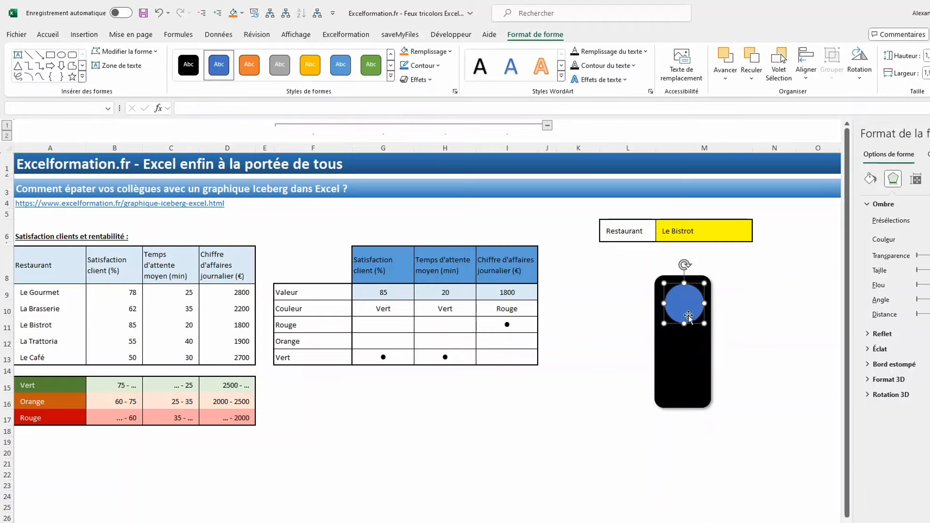
# Duplicate the circle to stack three lights vertically and lengthen the black rectangle downward to hold them
pyautogui.hotkey('ctrl', 'd')
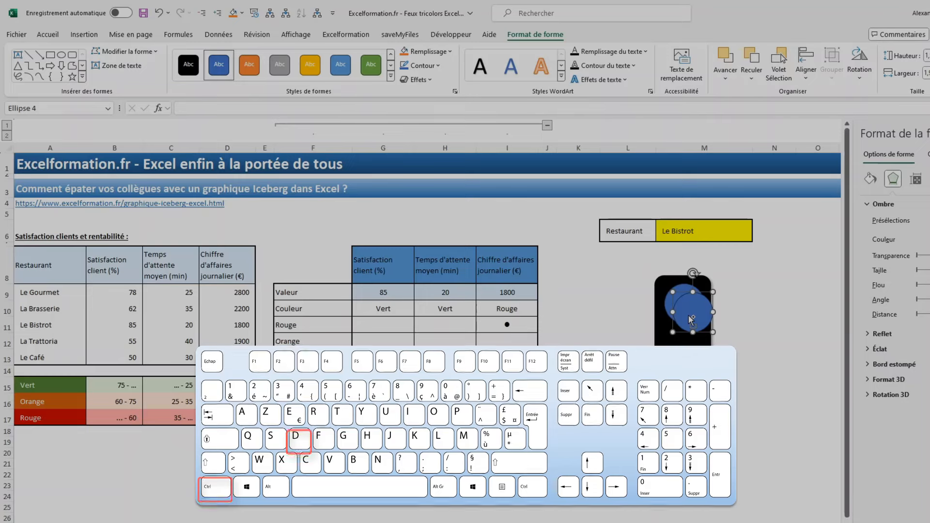
pyautogui.moveTo(692, 320); pyautogui.dragTo(685, 383)
pyautogui.moveTo(693, 313); pyautogui.dragTo(687, 352)
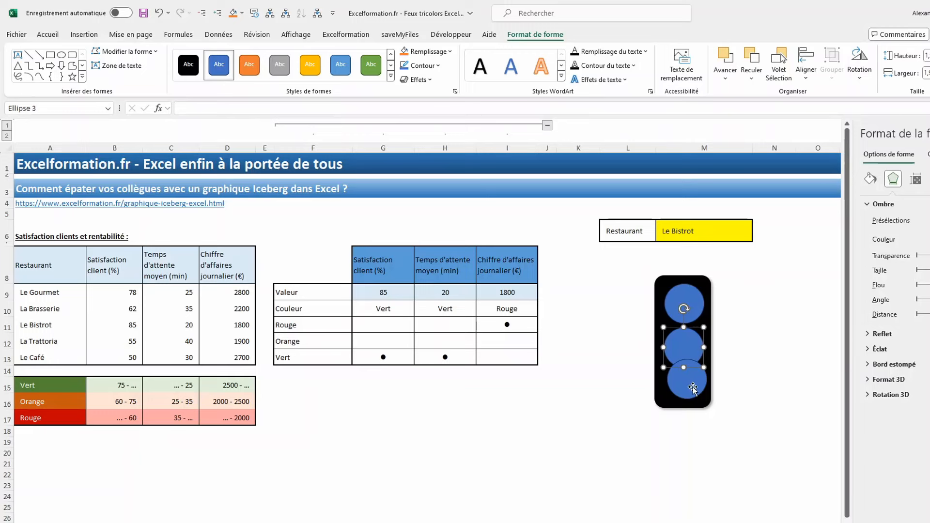
pyautogui.moveTo(693, 387); pyautogui.dragTo(682, 435)
pyautogui.click(707, 280)
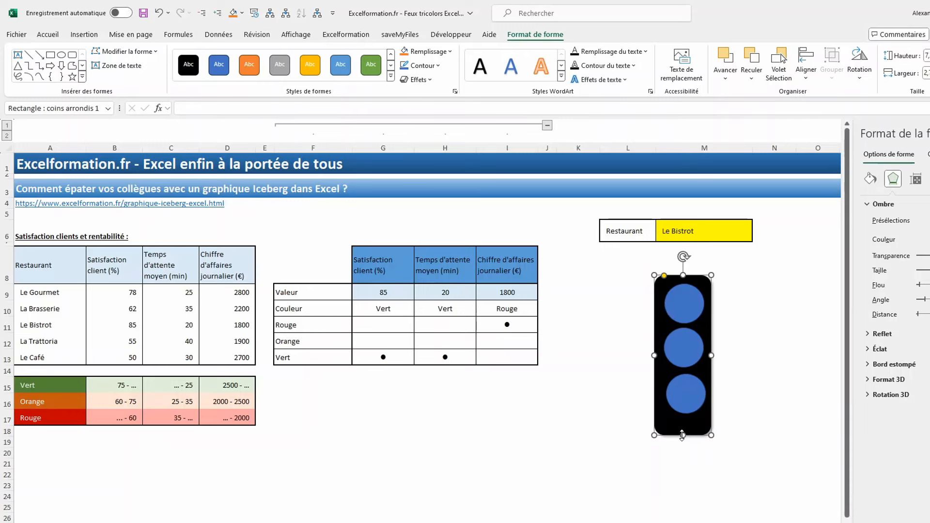
# Align the three circles to the left and distribute them vertically
pyautogui.click(690, 409)
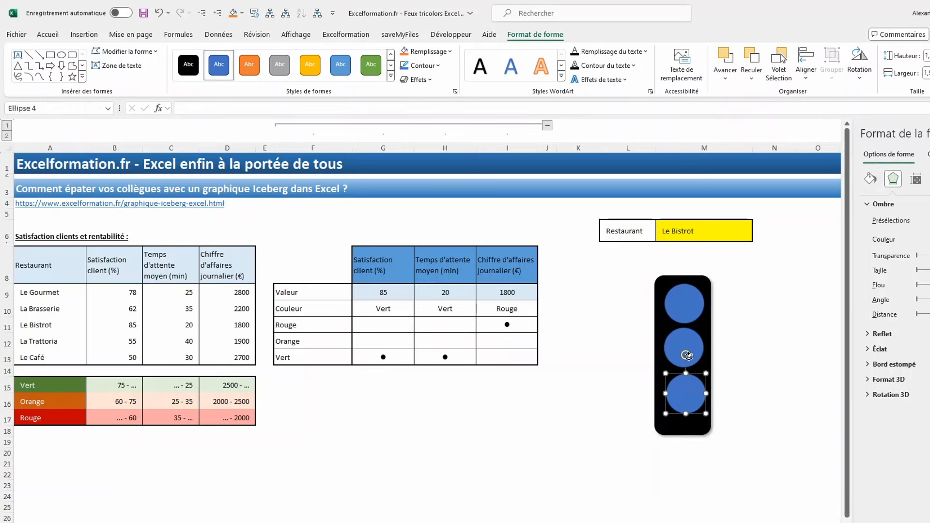
pyautogui.keyDown('shift'); pyautogui.click(694, 336); pyautogui.keyUp('shift')
pyautogui.keyDown('ctrl'); pyautogui.click(694, 293); pyautogui.keyUp('ctrl')
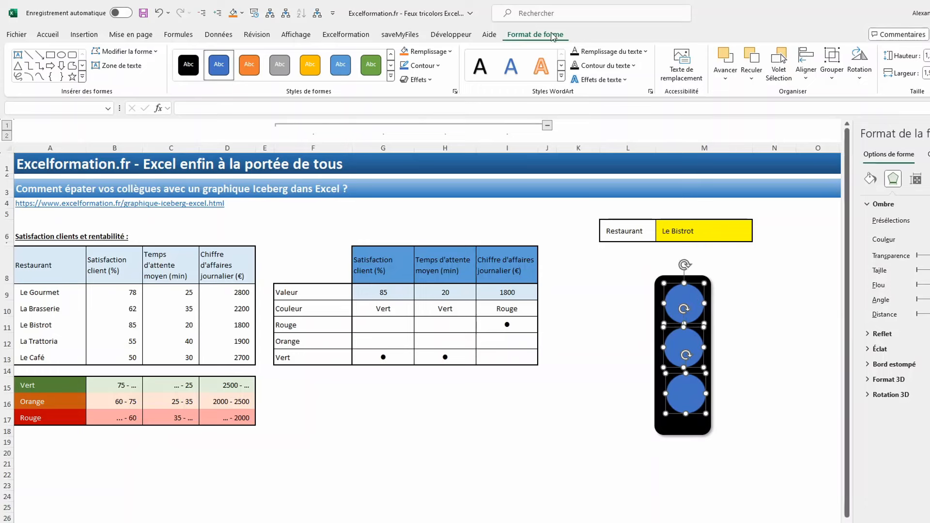
pyautogui.click(807, 65)
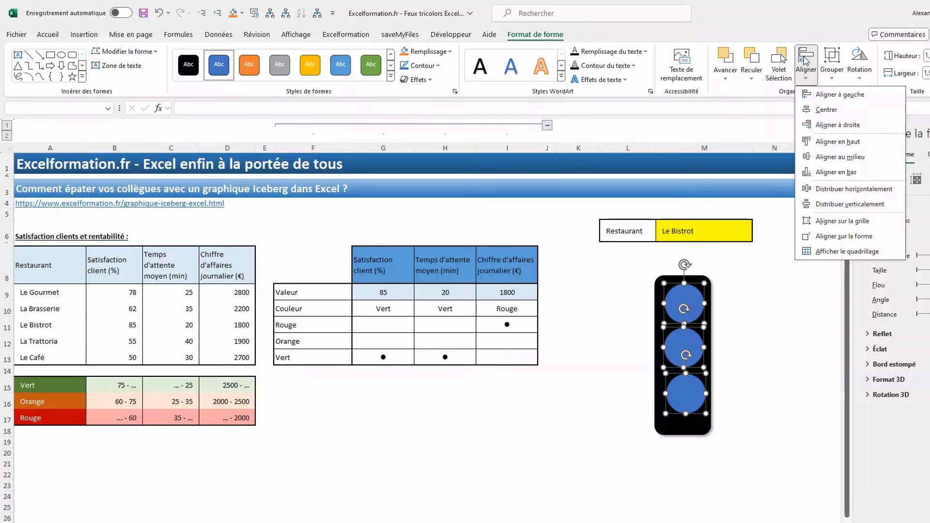
pyautogui.click(818, 97)
pyautogui.click(803, 68)
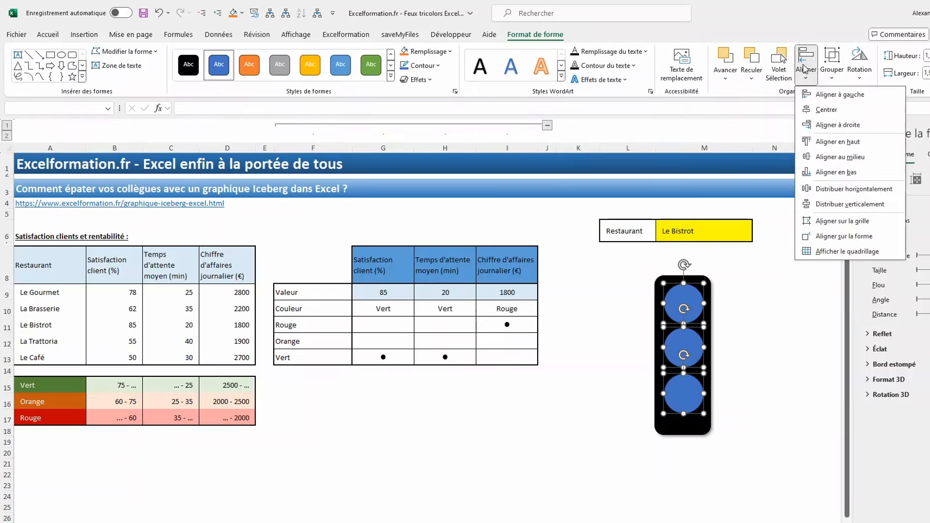
pyautogui.click(820, 204)
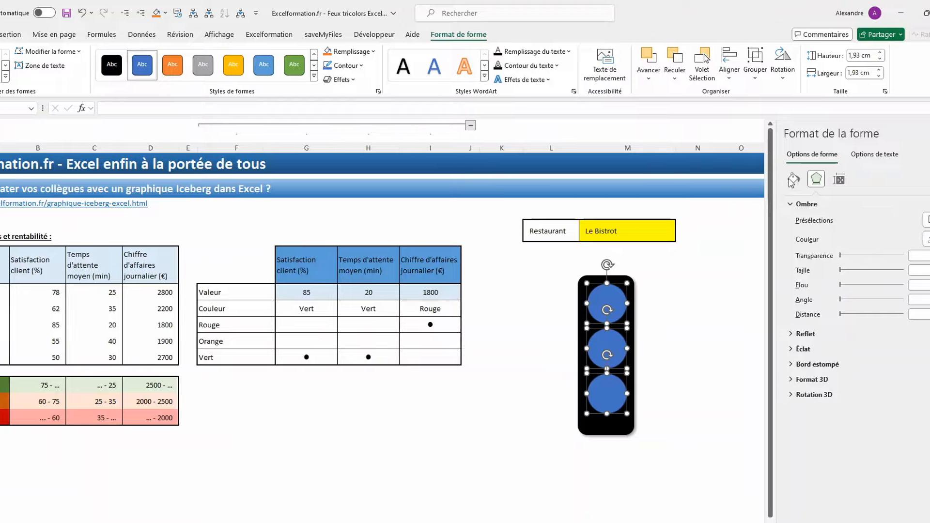
# Remove the outline of the three circles and fill the top circle with standard red
pyautogui.click(756, 181)
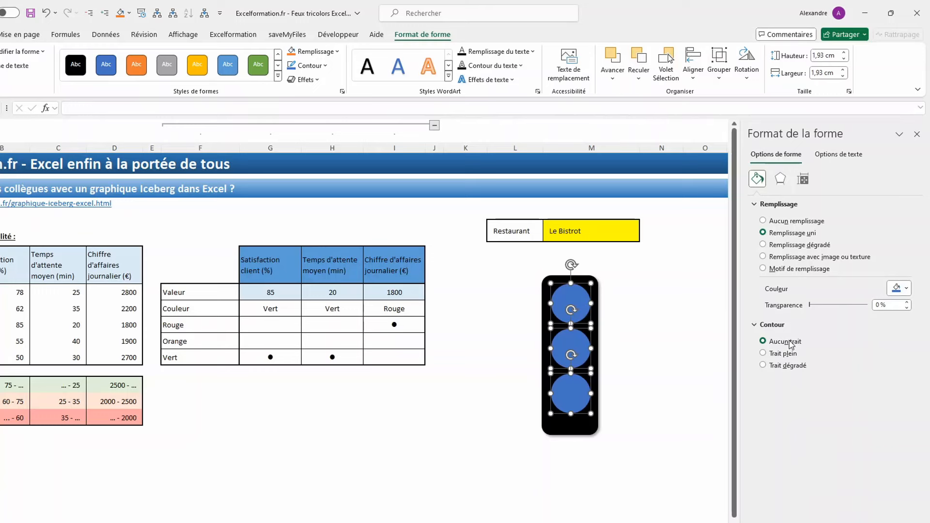
pyautogui.click(632, 294)
pyautogui.click(582, 298)
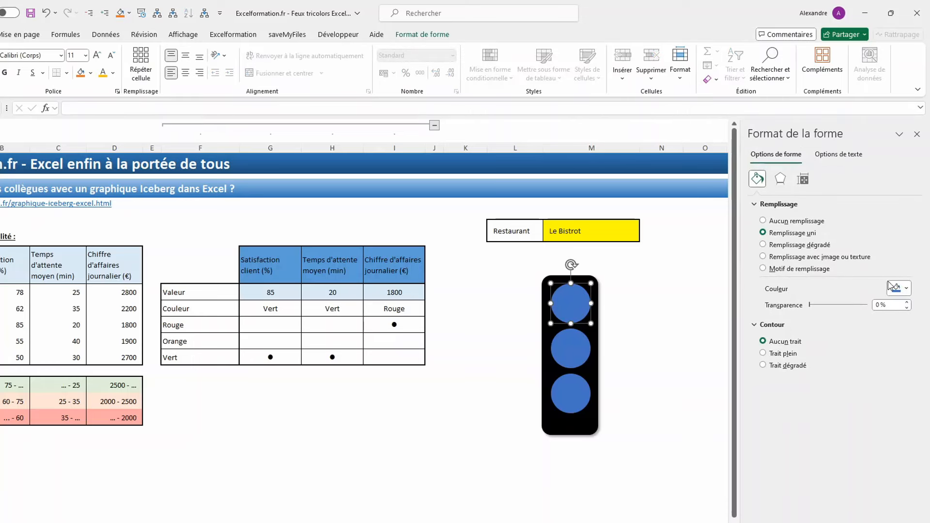
pyautogui.click(901, 289)
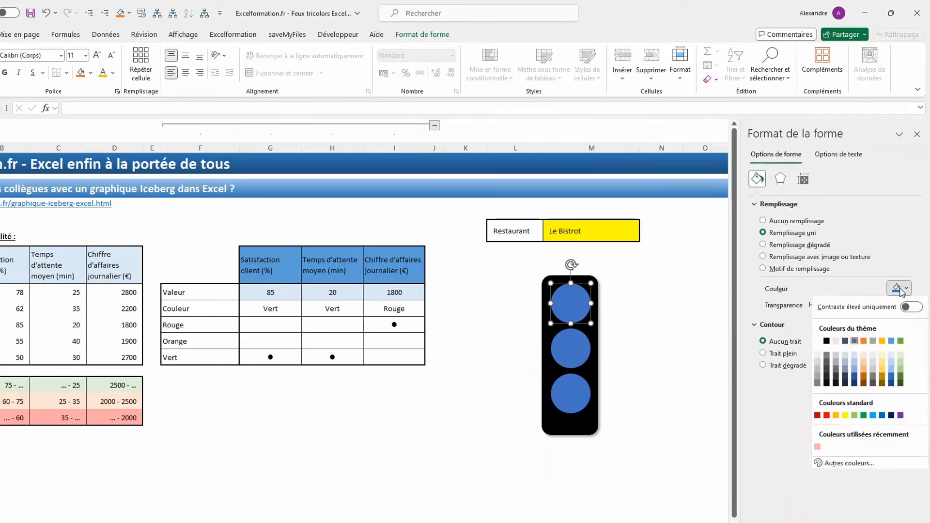
pyautogui.click(826, 415)
# Fill the middle circle with standard orange and the bottom circle with standard green
pyautogui.click(581, 349)
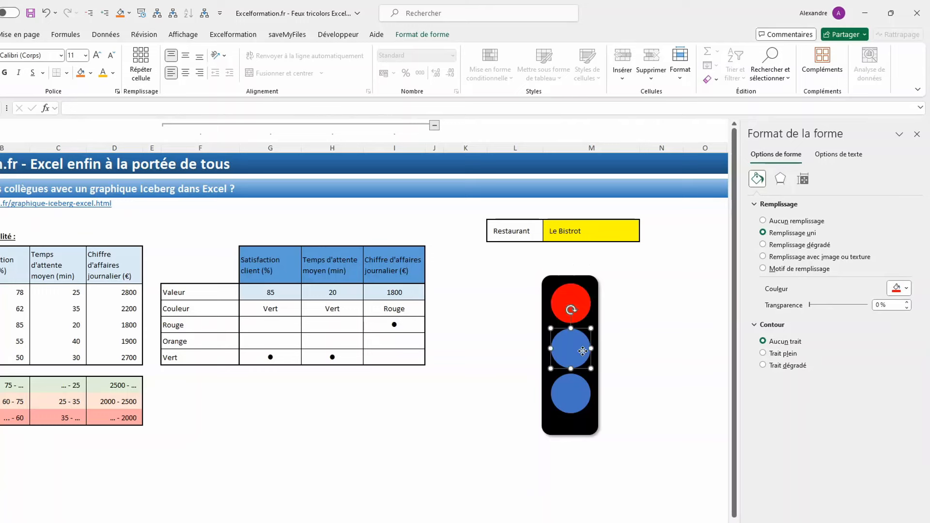
pyautogui.click(890, 291)
pyautogui.click(835, 415)
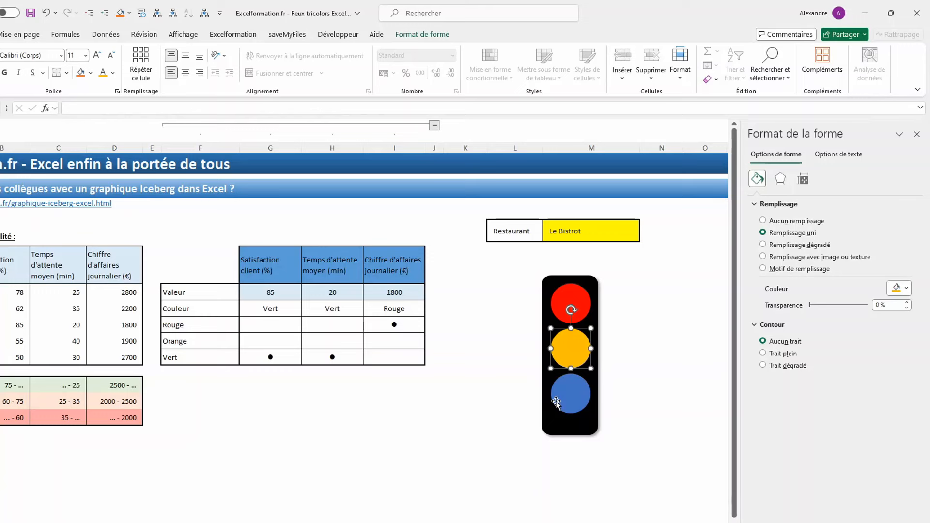
pyautogui.click(577, 400)
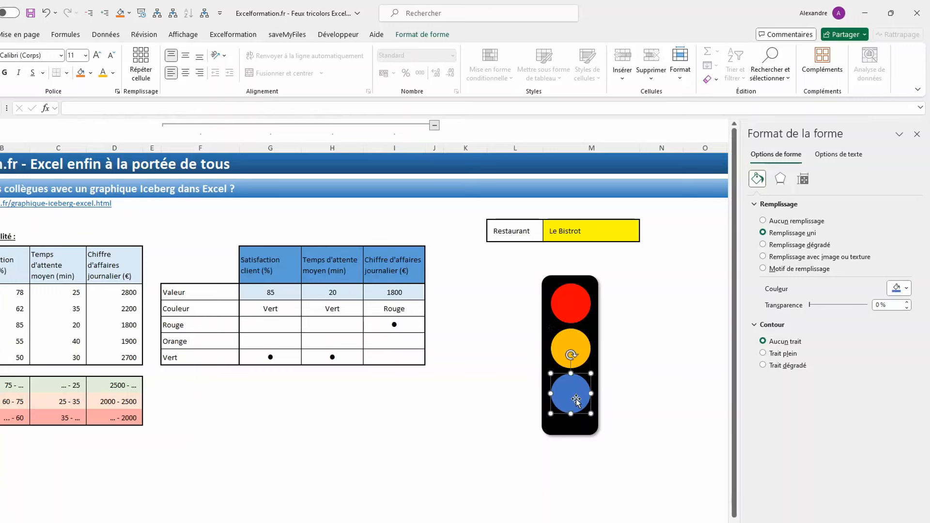
pyautogui.click(896, 290)
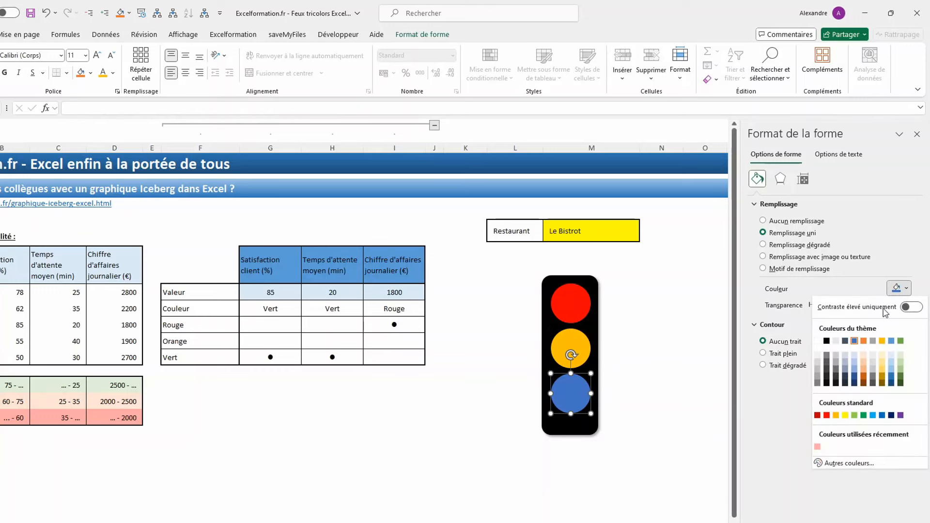
pyautogui.click(863, 415)
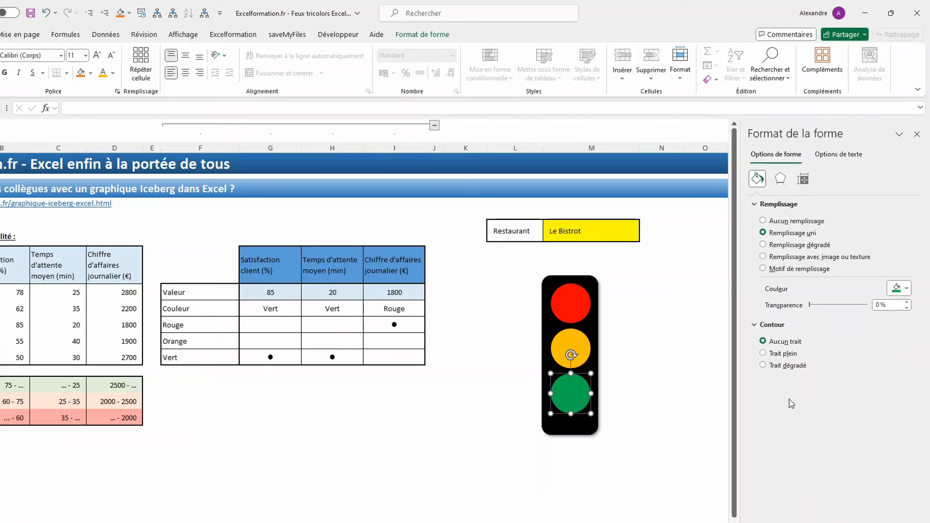
# Set the fill transparency of all three circles to 33 % and deselect them
pyautogui.keyDown('ctrl'); pyautogui.click(575, 340); pyautogui.keyUp('ctrl')
pyautogui.keyDown('ctrl'); pyautogui.click(584, 307); pyautogui.keyUp('ctrl')
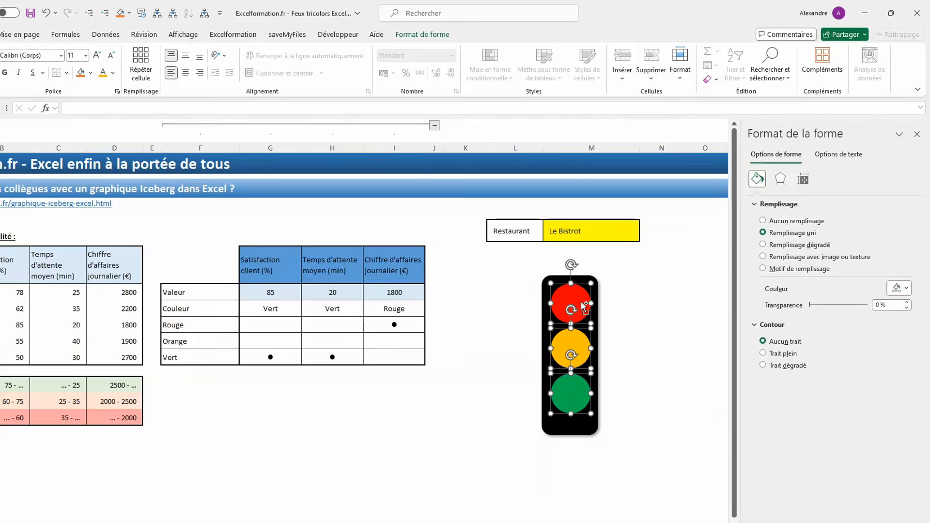
pyautogui.click(889, 308)
pyautogui.write('60')
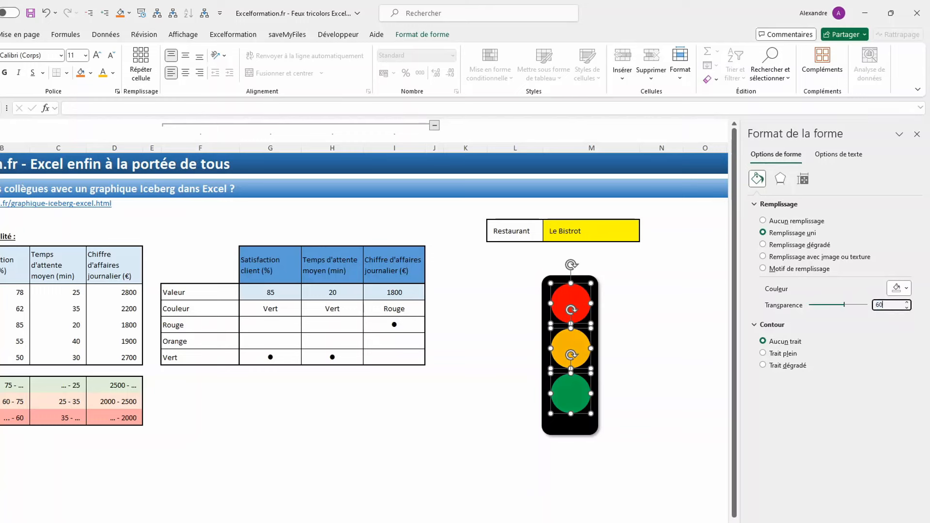
pyautogui.press('Return')
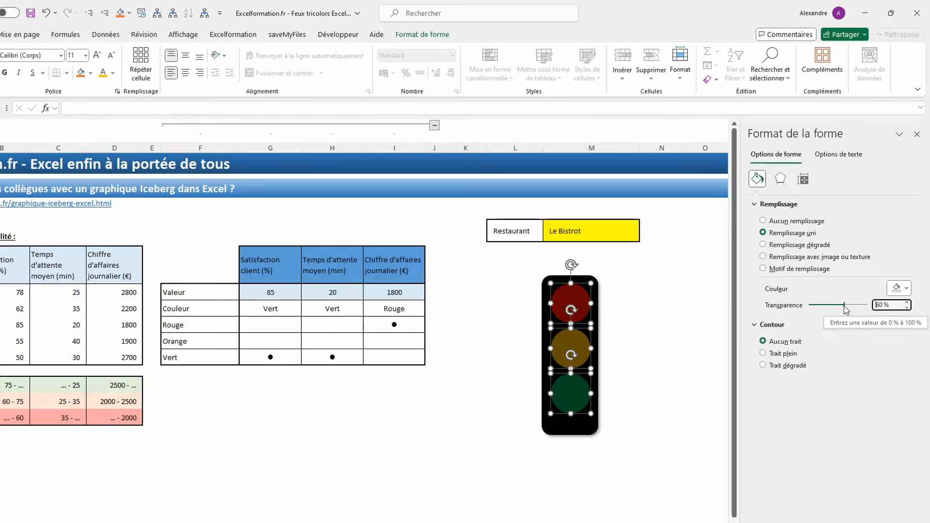
pyautogui.moveTo(844, 305); pyautogui.dragTo(829, 307)
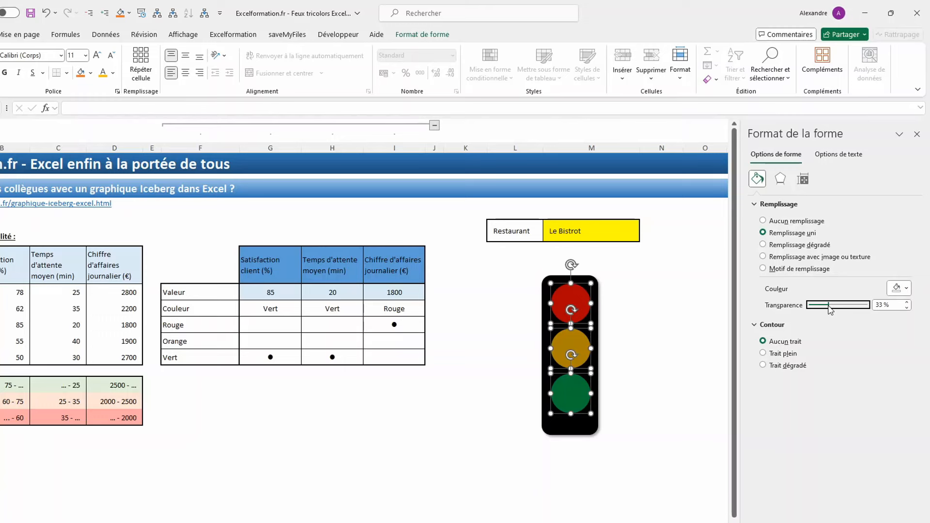
pyautogui.click(649, 309)
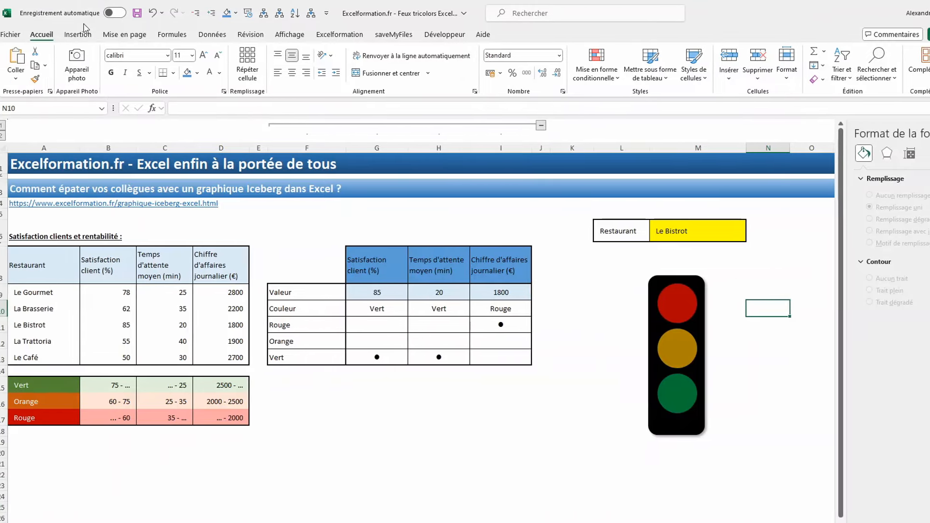
# Insert a text box beside the traffic light and link it to cell G13
pyautogui.click(88, 39)
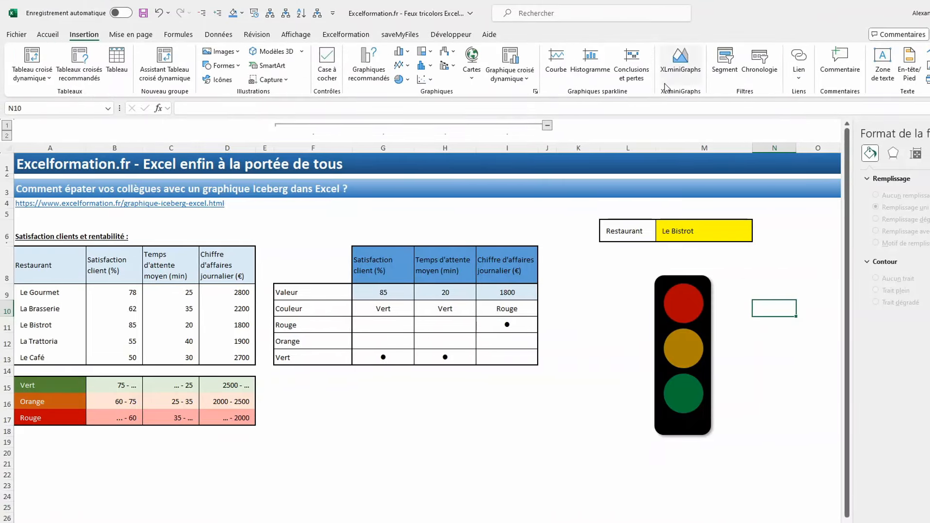
pyautogui.click(884, 73)
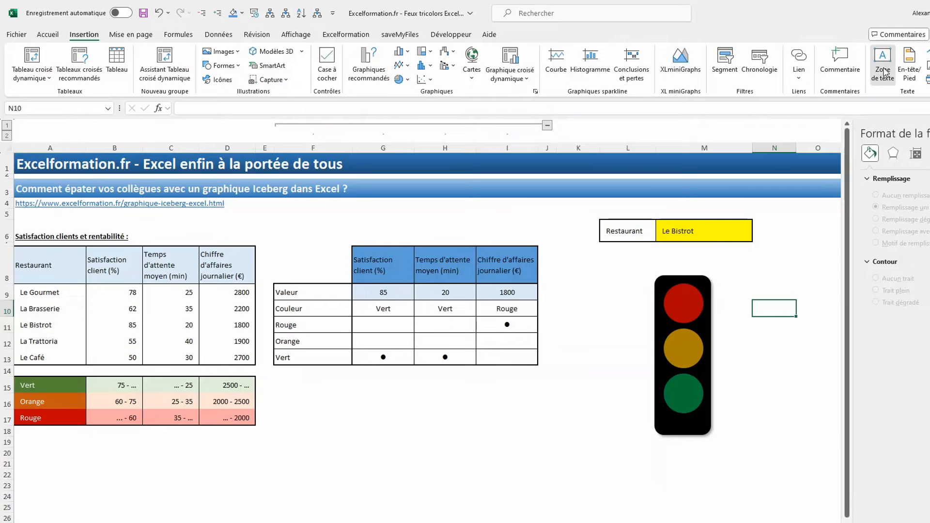
pyautogui.click(588, 295)
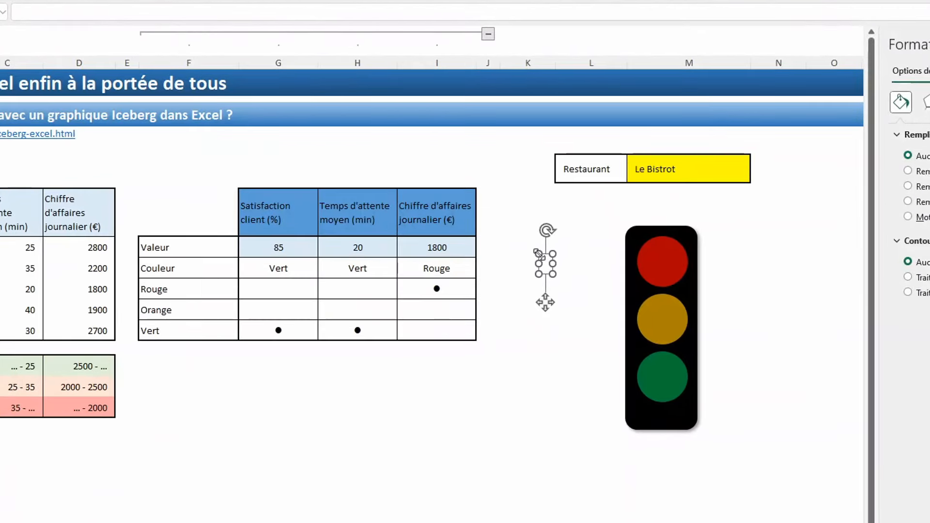
pyautogui.click(423, 12)
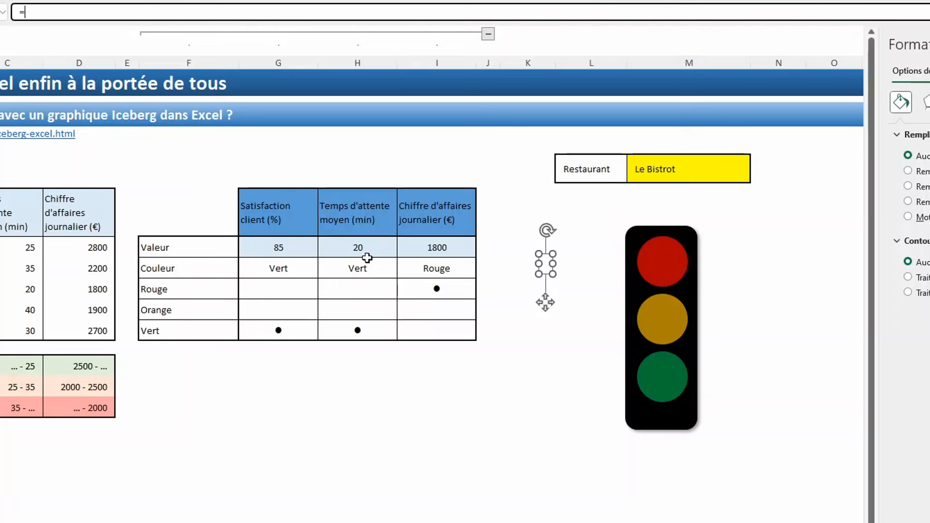
pyautogui.click(276, 332)
pyautogui.press('Return')
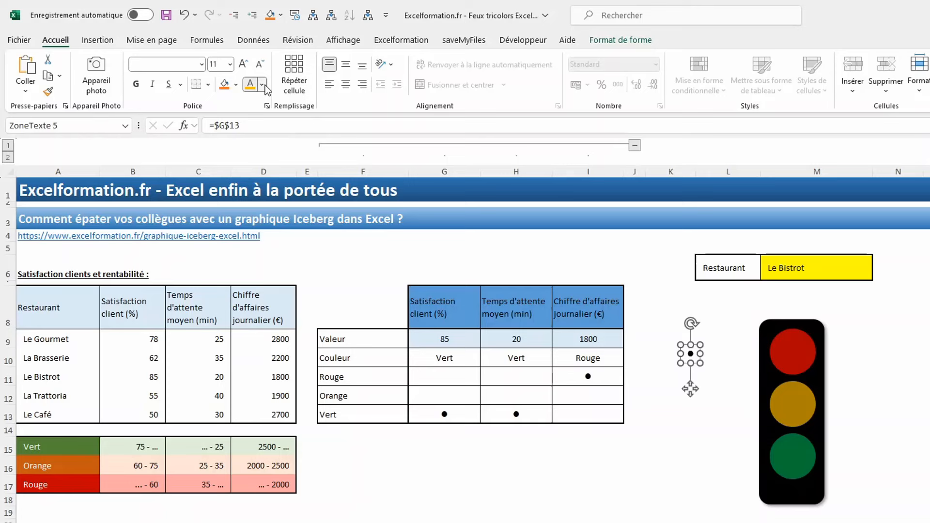
# Colour the linked text box's dot standard green and enlarge its font size to 88
pyautogui.click(261, 85)
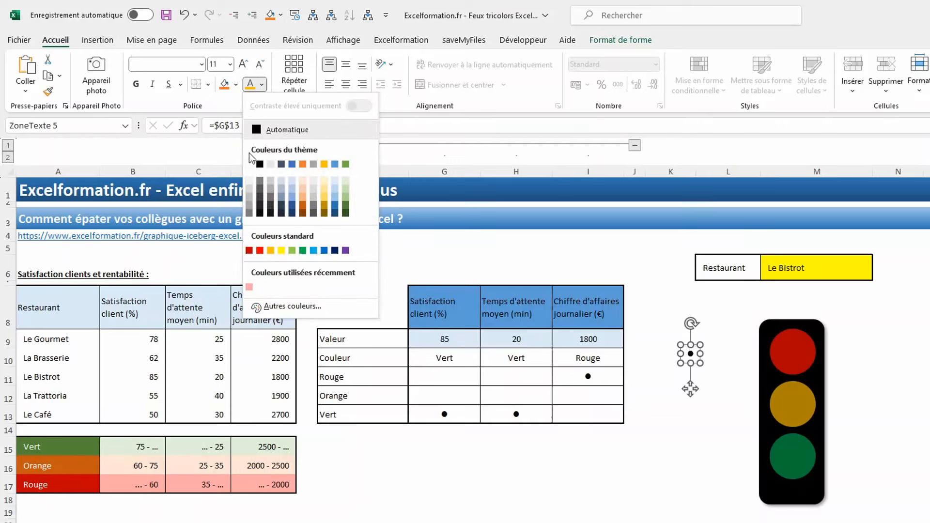
pyautogui.click(303, 250)
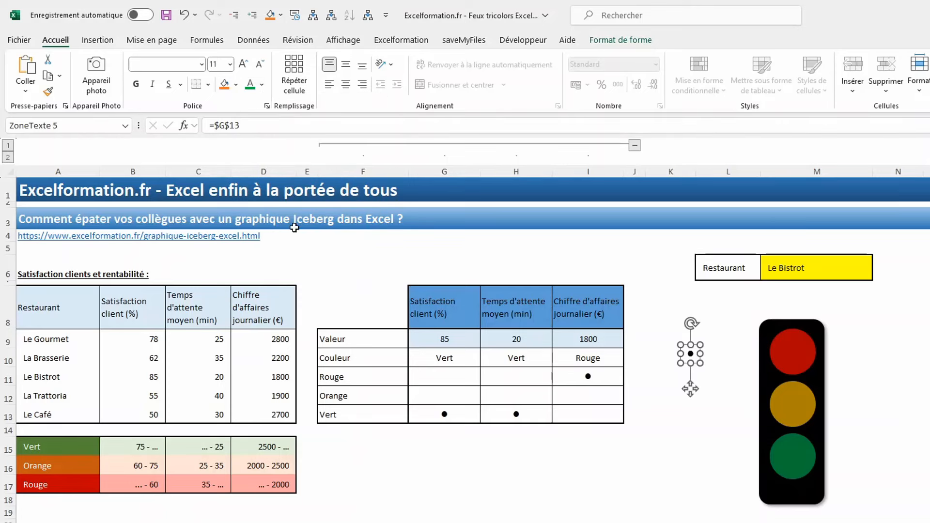
pyautogui.click(251, 84)
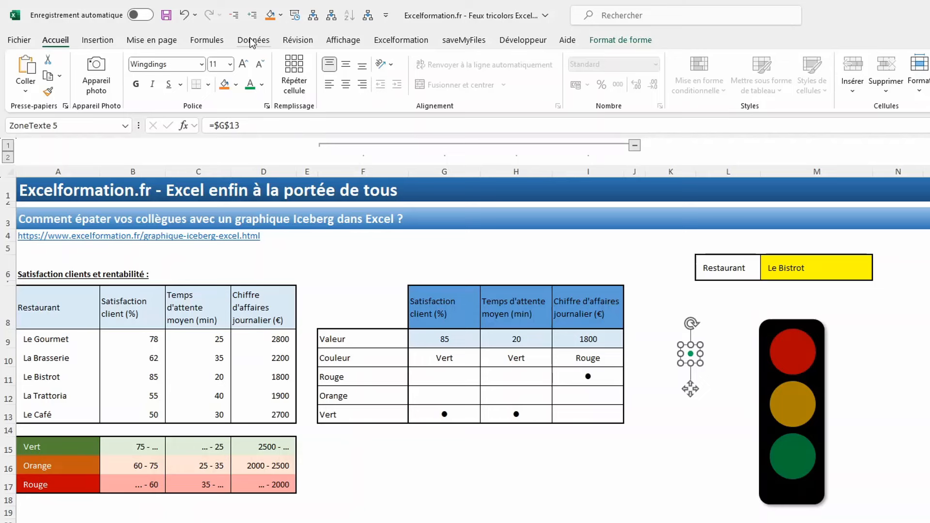
pyautogui.click(243, 65)
pyautogui.click(244, 64)
pyautogui.click(243, 64)
pyautogui.click(244, 65)
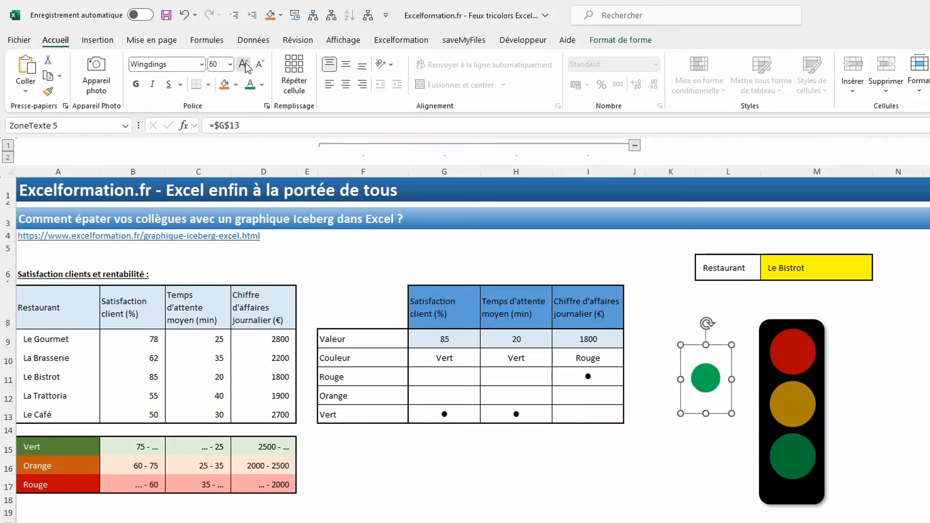
pyautogui.click(245, 66)
pyautogui.click(245, 66)
pyautogui.click(245, 66)
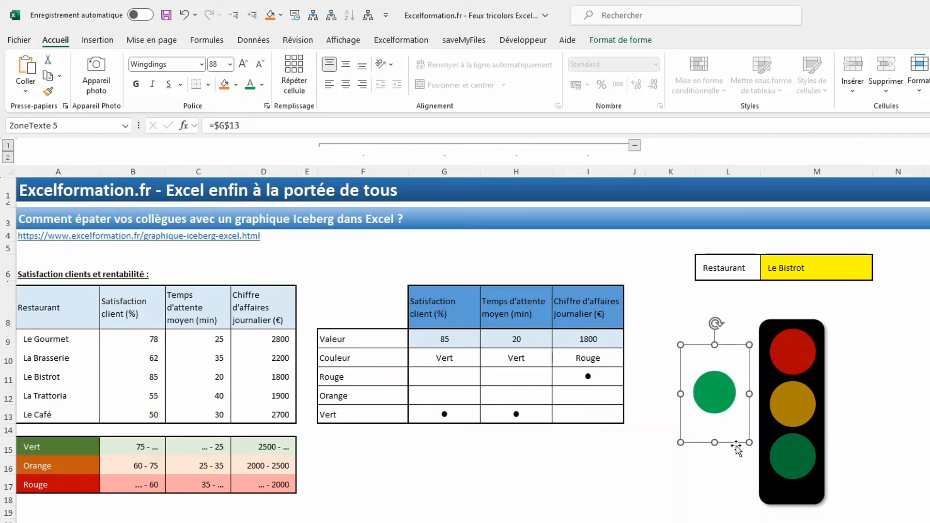
# Place the green dot over the bottom circle and put duplicates of it over the top and middle circles
pyautogui.moveTo(736, 448); pyautogui.dragTo(813, 504)
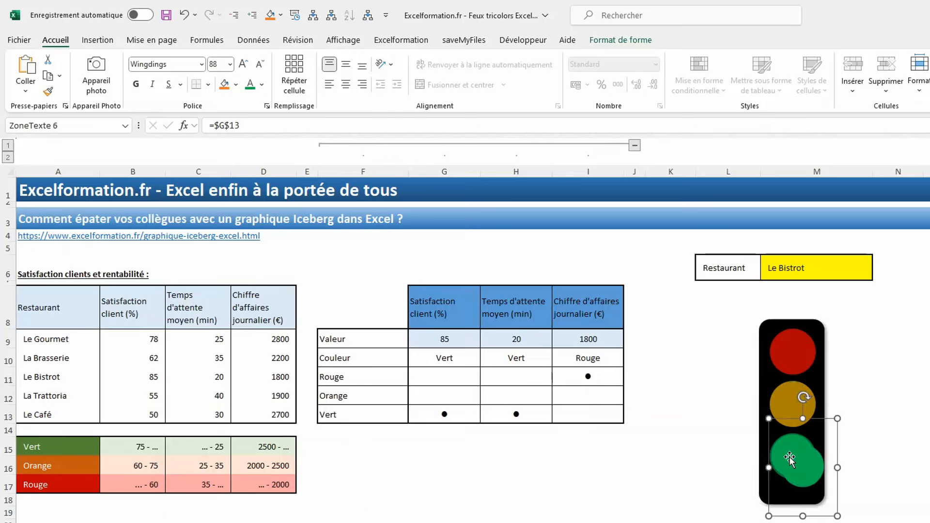
pyautogui.hotkey('ctrl', 'd')
pyautogui.moveTo(821, 488); pyautogui.dragTo(800, 362)
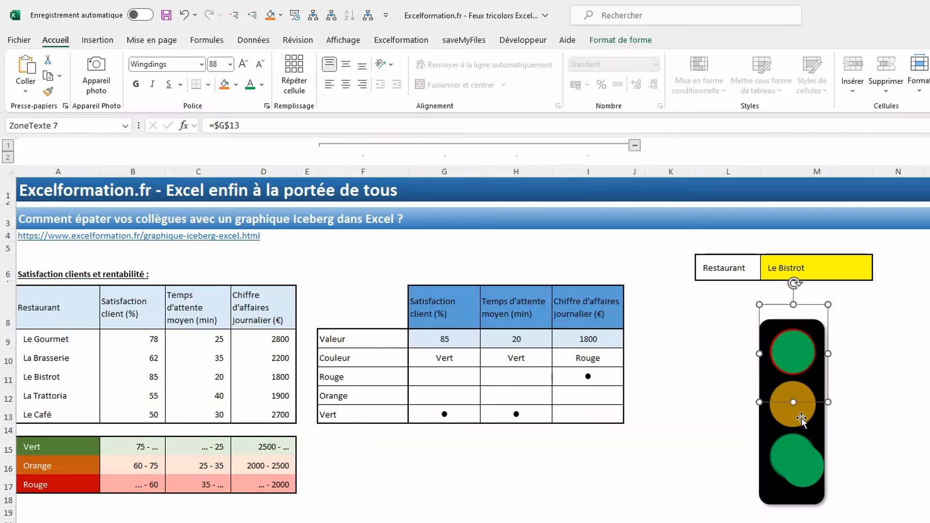
pyautogui.moveTo(804, 466); pyautogui.dragTo(797, 415)
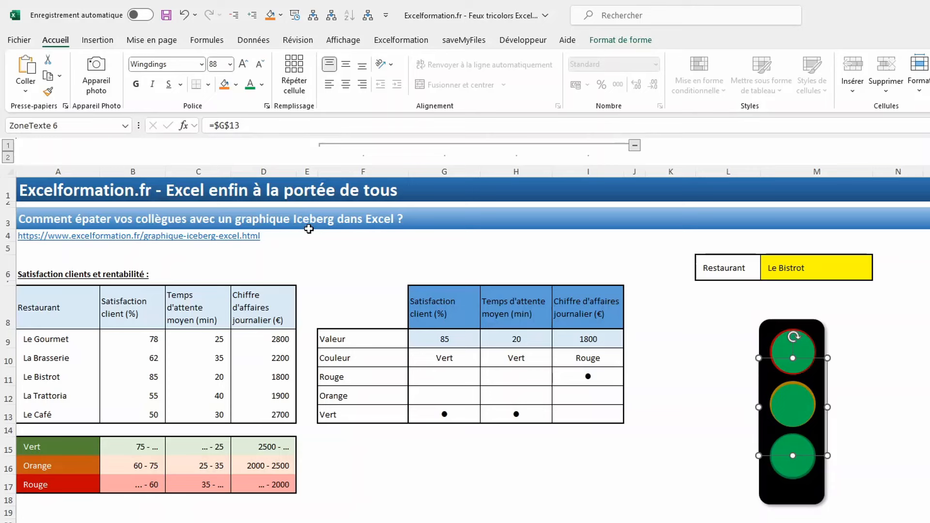
# Link the middle text box to cell G12, the Orange row under Satisfaction client
pyautogui.moveTo(272, 127); pyautogui.dragTo(158, 113)
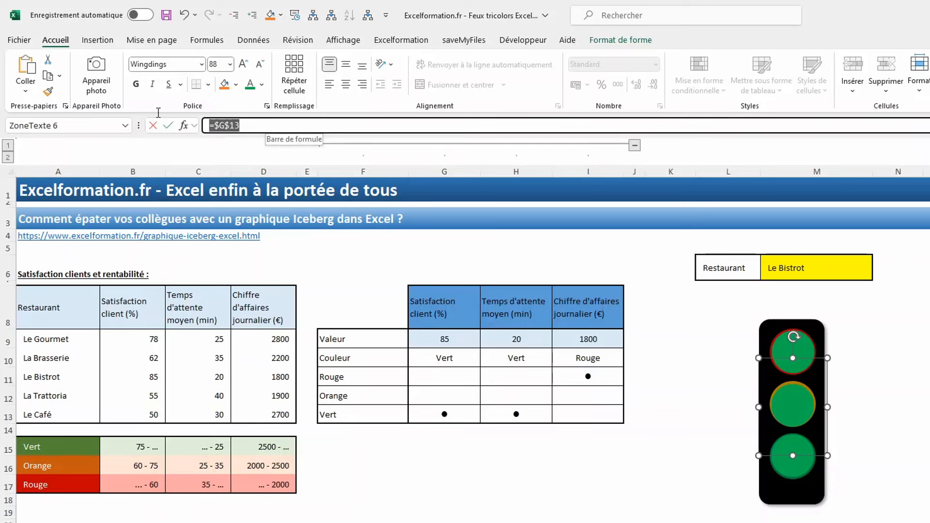
pyautogui.write('=')
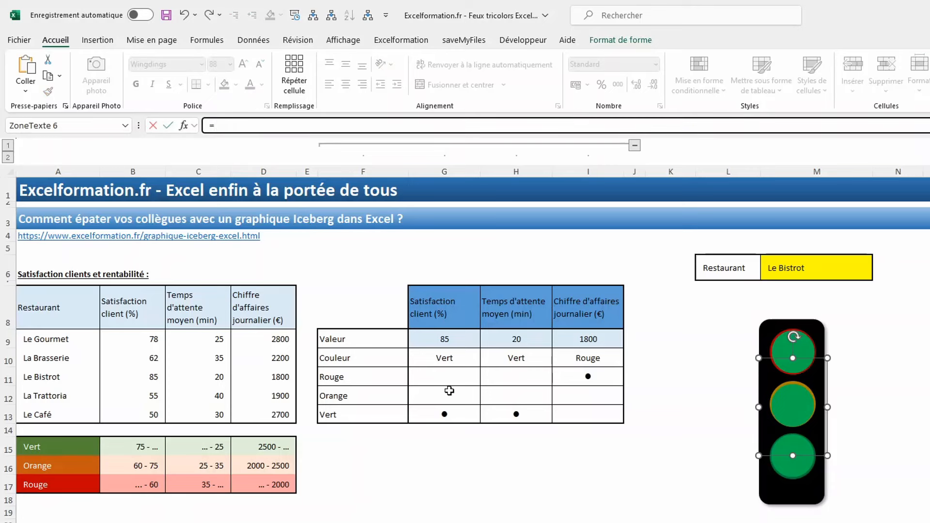
pyautogui.click(444, 394)
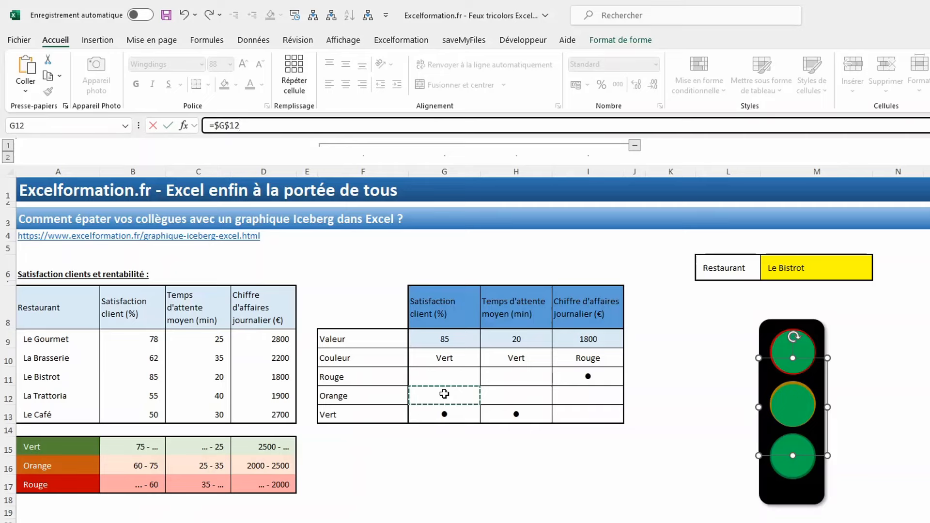
pyautogui.press('Return')
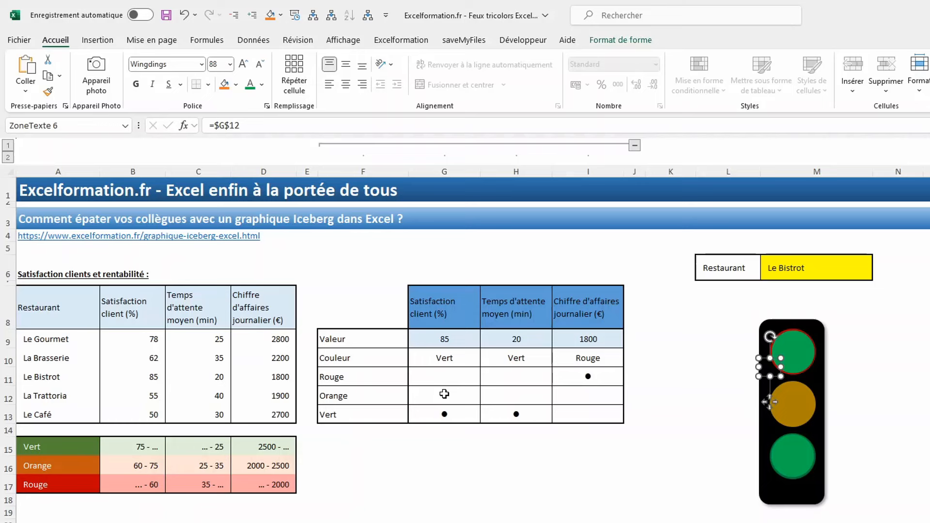
# Enlarge the middle text box's font size to 48
pyautogui.click(243, 64)
pyautogui.click(244, 64)
pyautogui.click(244, 64)
pyautogui.click(244, 64)
pyautogui.click(244, 65)
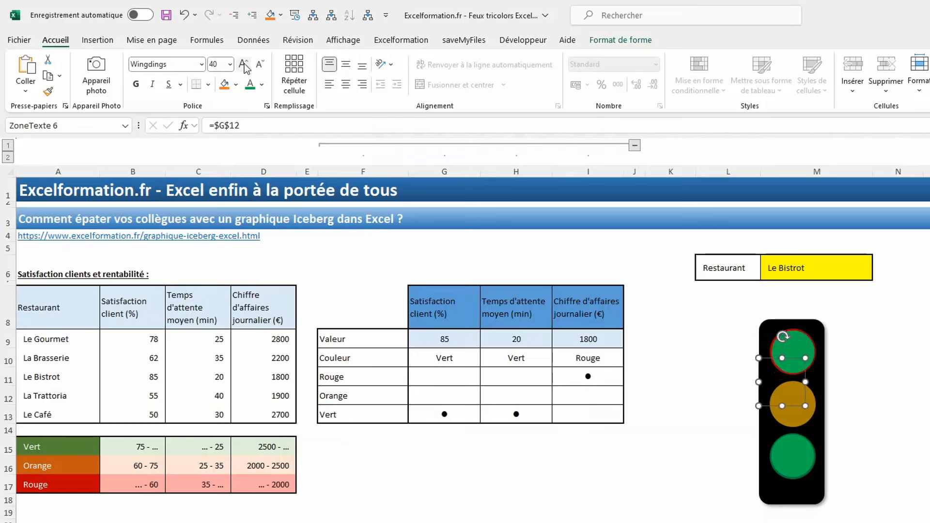
pyautogui.click(244, 65)
pyautogui.click(244, 64)
pyautogui.click(244, 65)
pyautogui.click(243, 65)
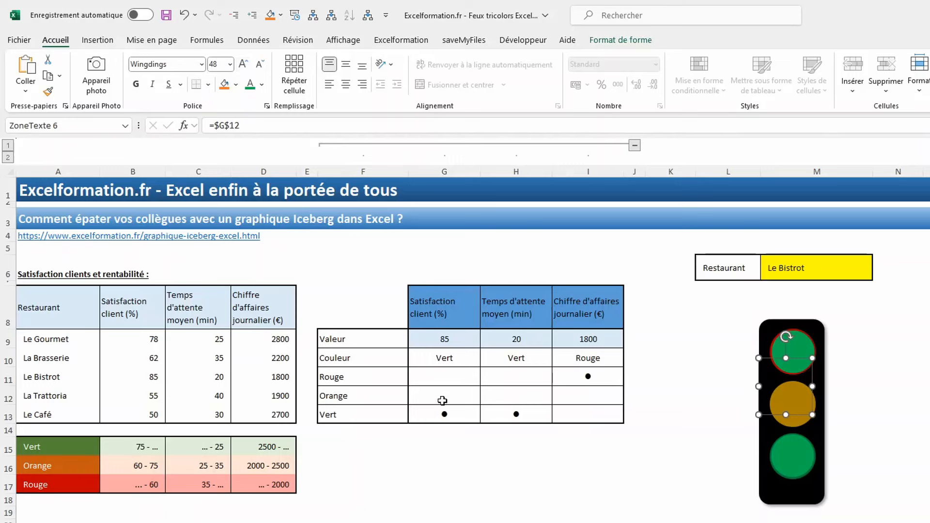
# Fill cells G11 and G12 with the letter "l" so their dots display
pyautogui.moveTo(445, 400); pyautogui.dragTo(436, 374)
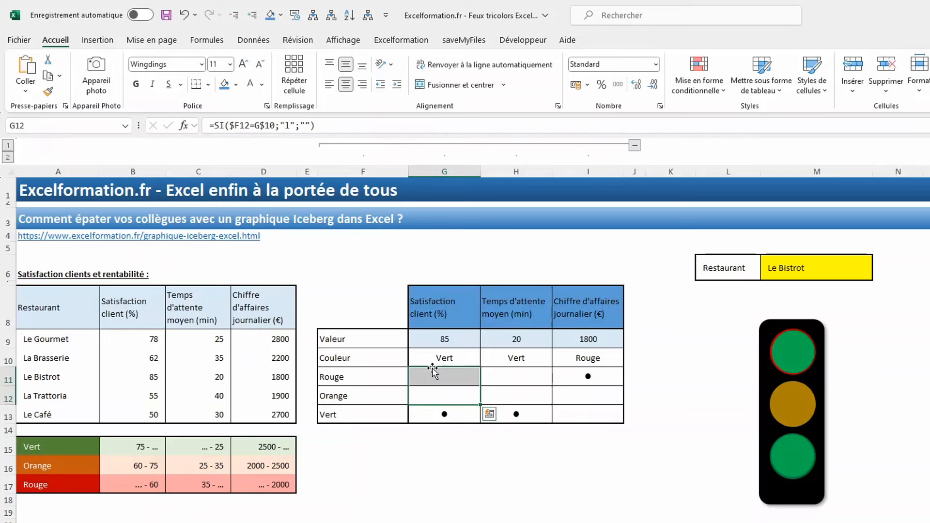
pyautogui.write('l')
pyautogui.hotkey('ctrl', 'Return')
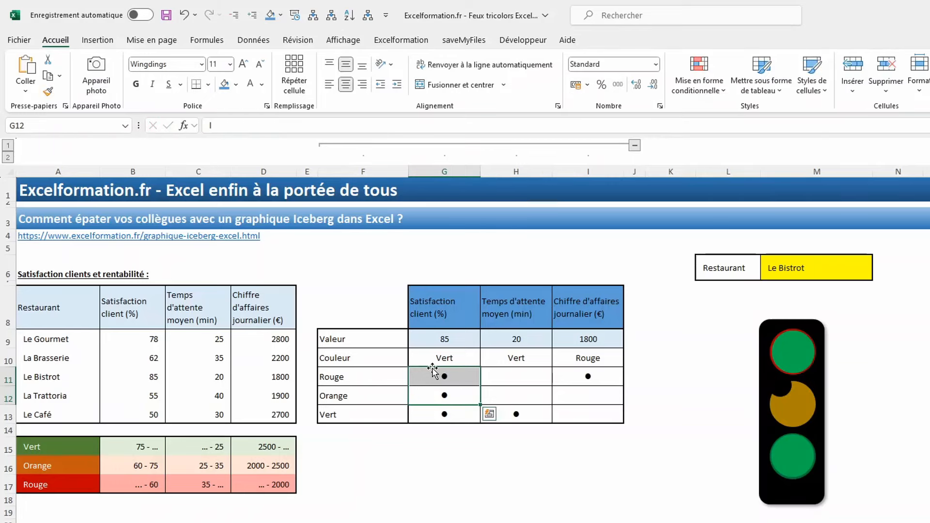
# Enlarge the font size of the middle text box linked to G12 to 96
pyautogui.click(785, 387)
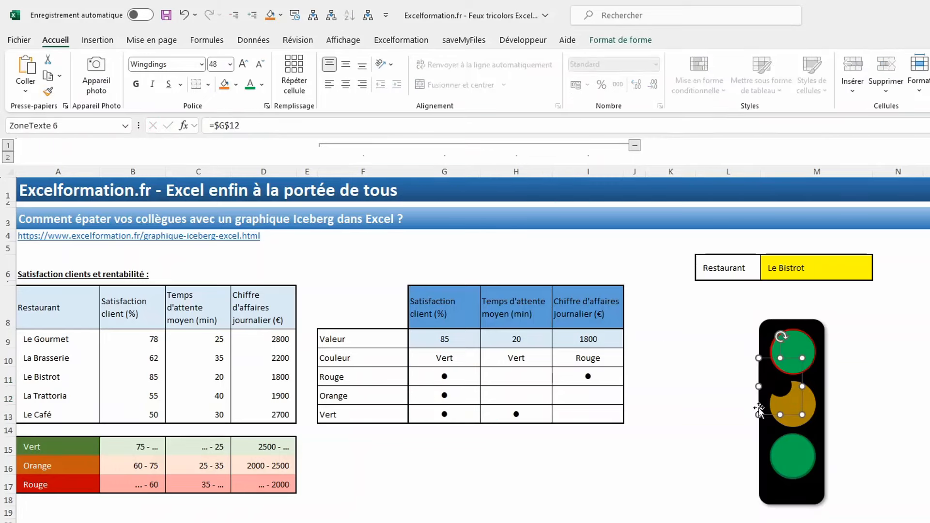
pyautogui.click(244, 65)
pyautogui.click(244, 65)
pyautogui.click(243, 65)
pyautogui.click(244, 65)
pyautogui.click(244, 65)
pyautogui.click(244, 65)
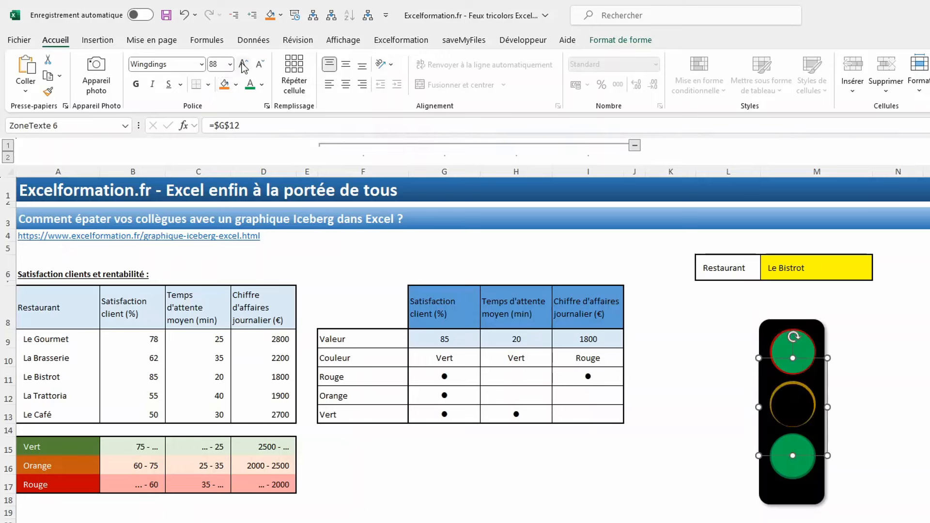
pyautogui.click(244, 65)
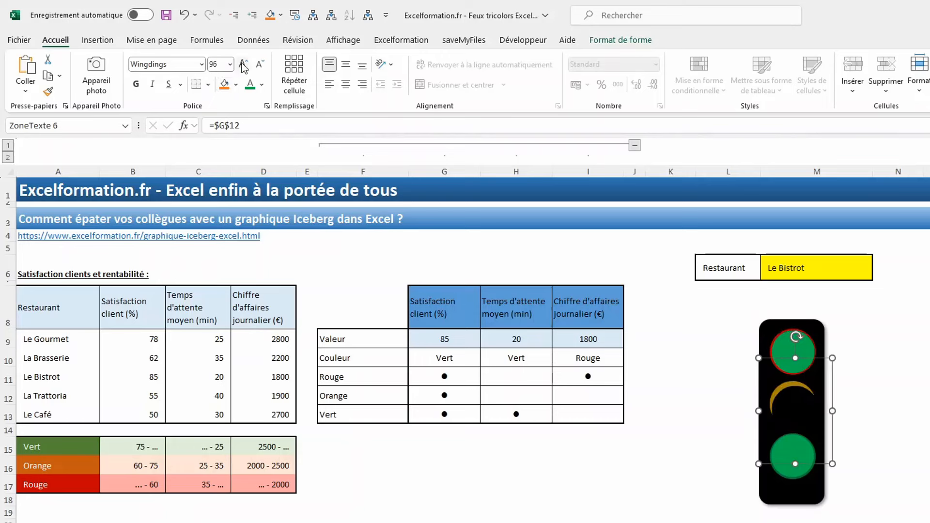
# Centre the middle dot over the orange circle and colour it standard orange
pyautogui.moveTo(800, 401); pyautogui.dragTo(800, 400)
pyautogui.click(801, 402)
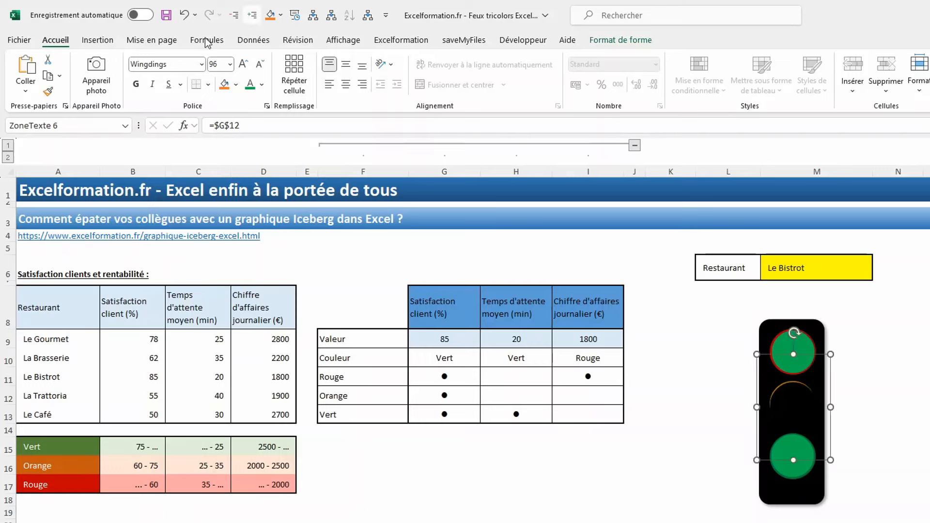
pyautogui.click(266, 90)
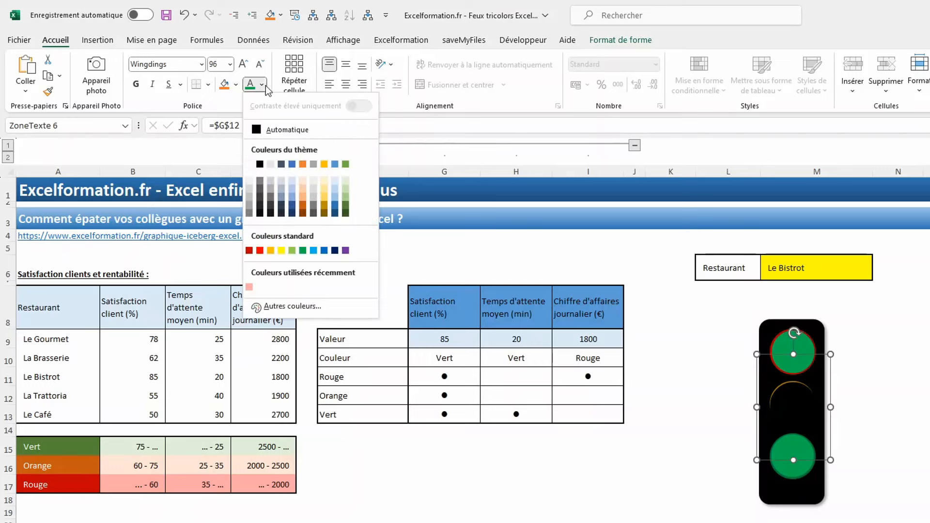
pyautogui.click(270, 249)
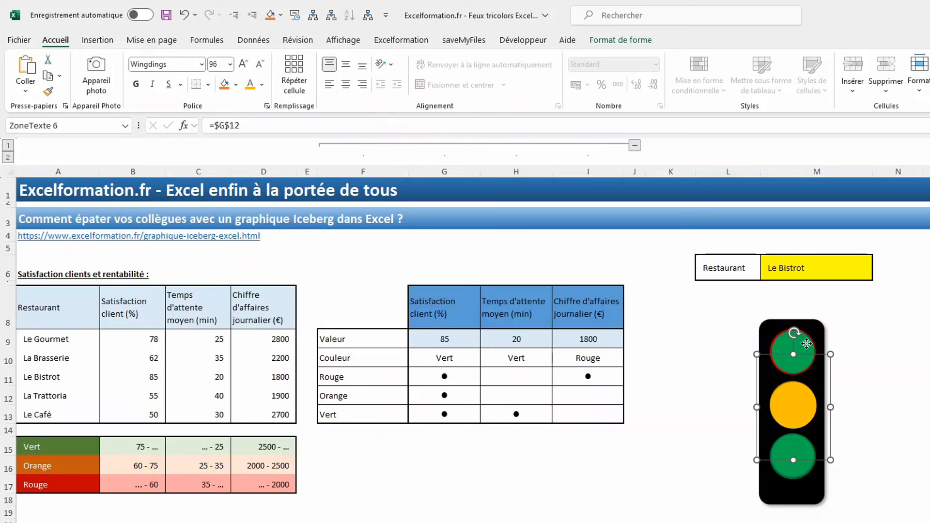
# Link the top text box to cell G11, the Rouge row under Satisfaction client
pyautogui.press('Tab')
pyautogui.write('=')
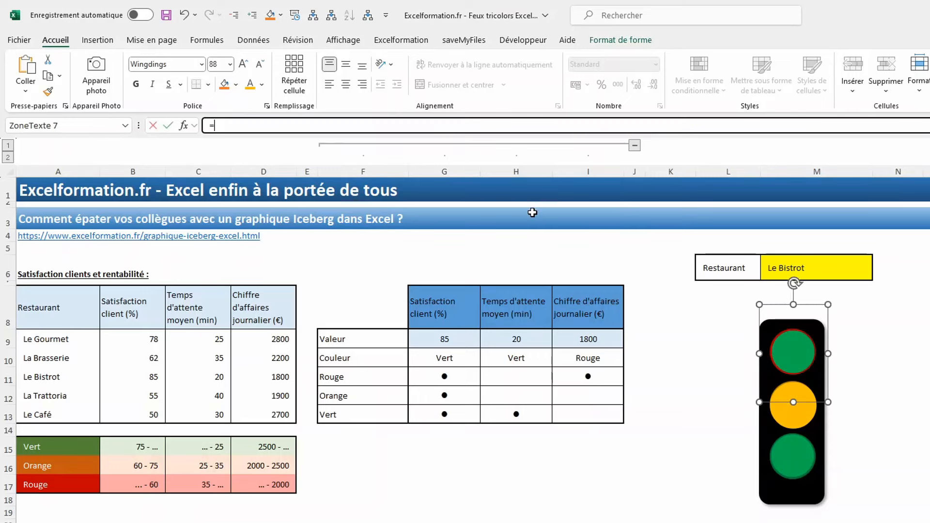
pyautogui.click(434, 376)
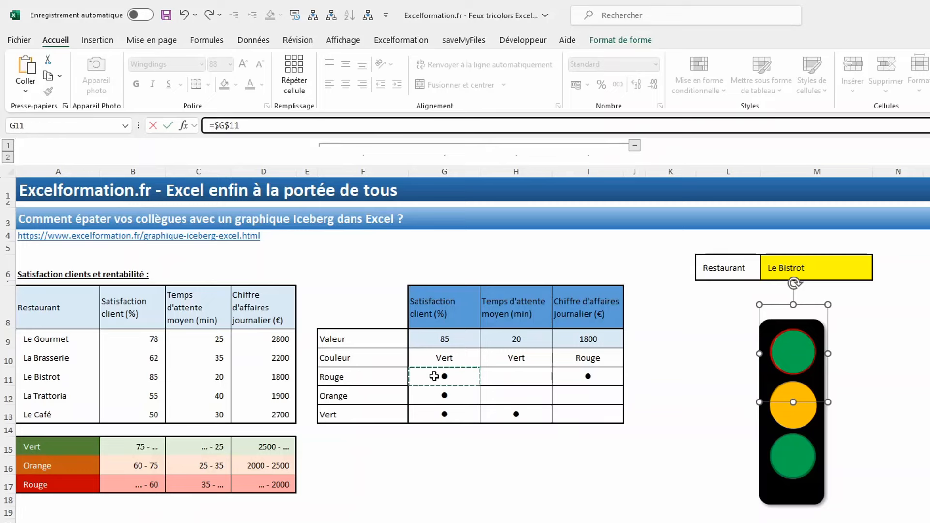
pyautogui.press('Return')
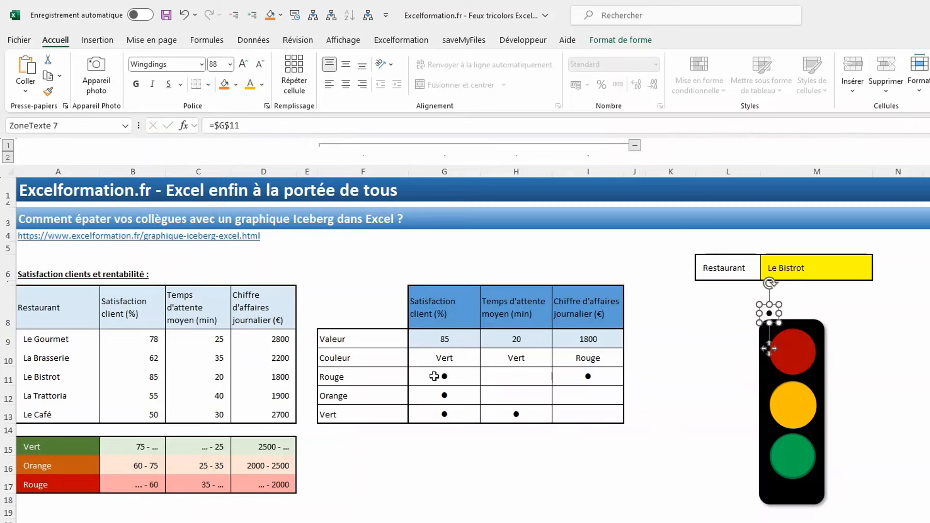
# Colour the top text box's dot standard bright red and enlarge its font size to 88
pyautogui.click(263, 86)
pyautogui.click(257, 248)
pyautogui.click(243, 65)
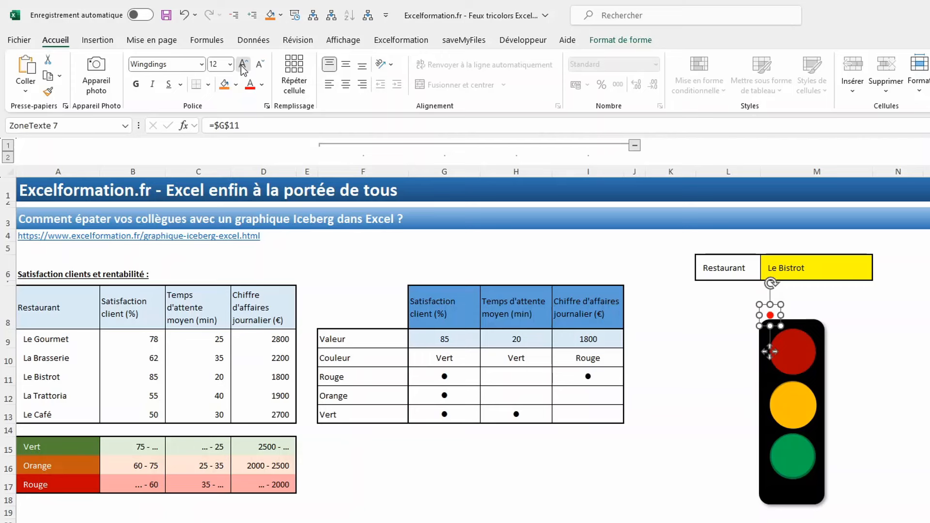
pyautogui.click(243, 64)
pyautogui.click(243, 65)
pyautogui.click(243, 65)
pyautogui.click(243, 64)
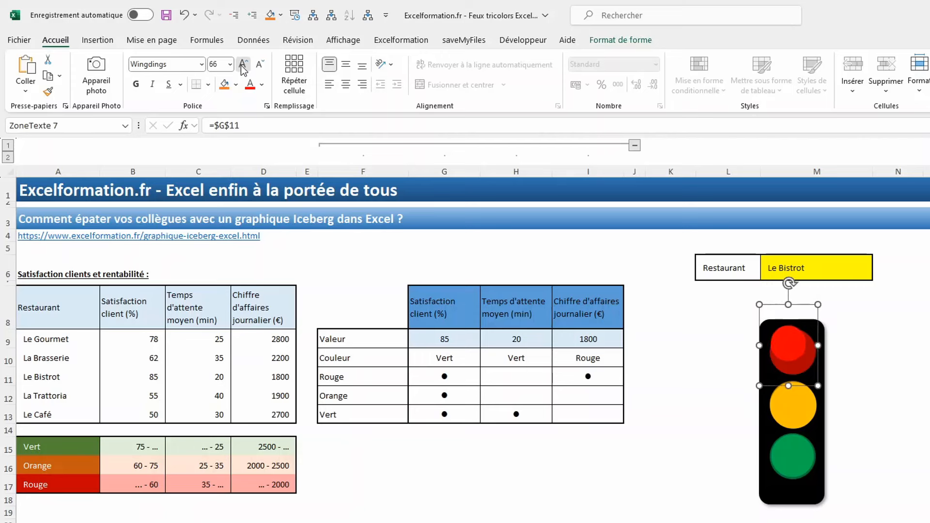
pyautogui.click(243, 65)
pyautogui.click(243, 64)
pyautogui.click(243, 65)
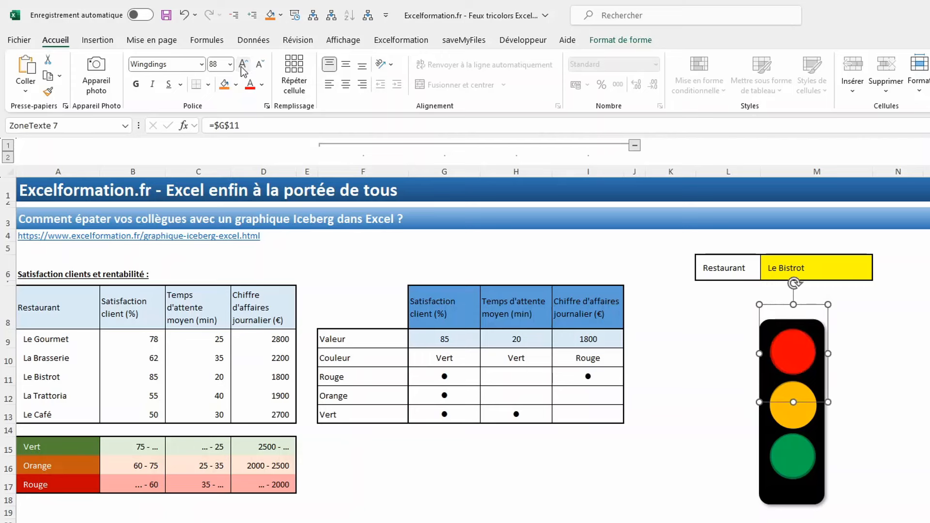
# Refill G11:G13 with the formula of G13, =SI($F13=G$10;"l";""), and select the yellow restaurant cell M6
pyautogui.moveTo(454, 417); pyautogui.dragTo(454, 419)
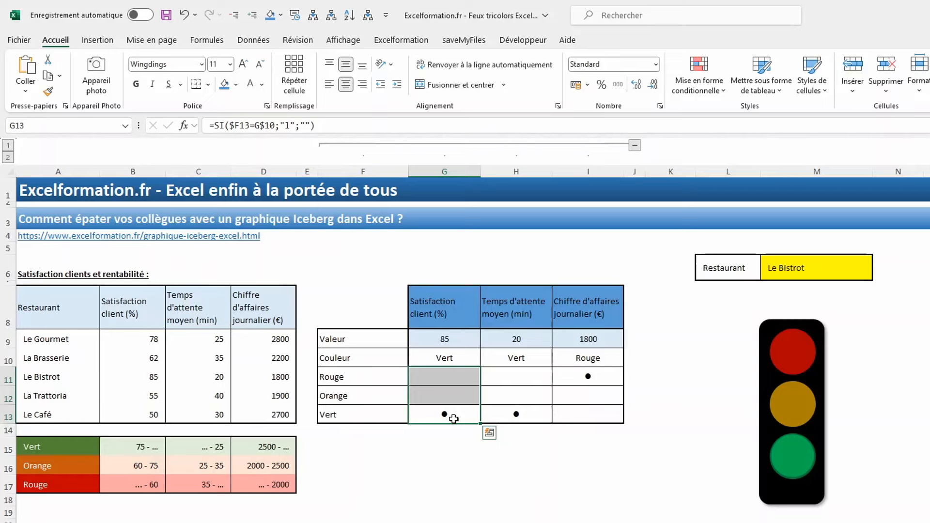
pyautogui.click(826, 273)
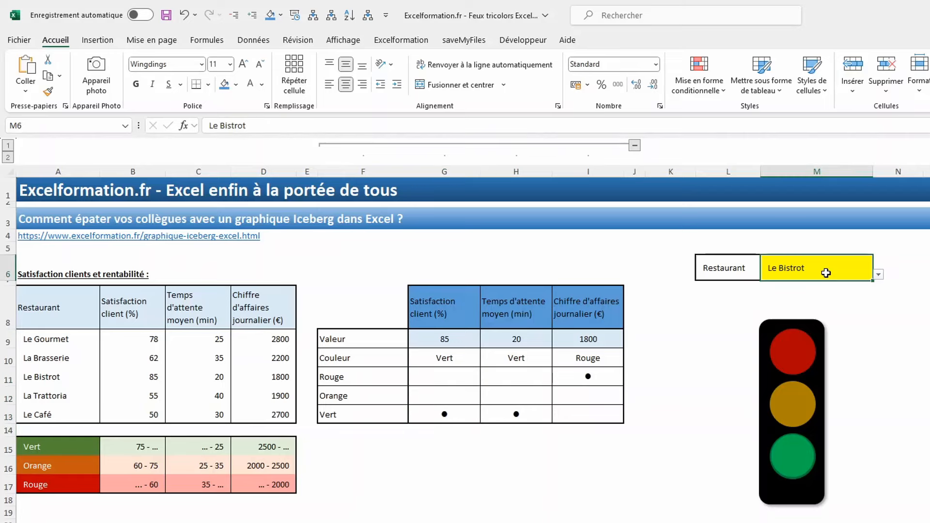
# Choose La Brasserie as the restaurant in cell M6 above the single traffic light
pyautogui.click(878, 274)
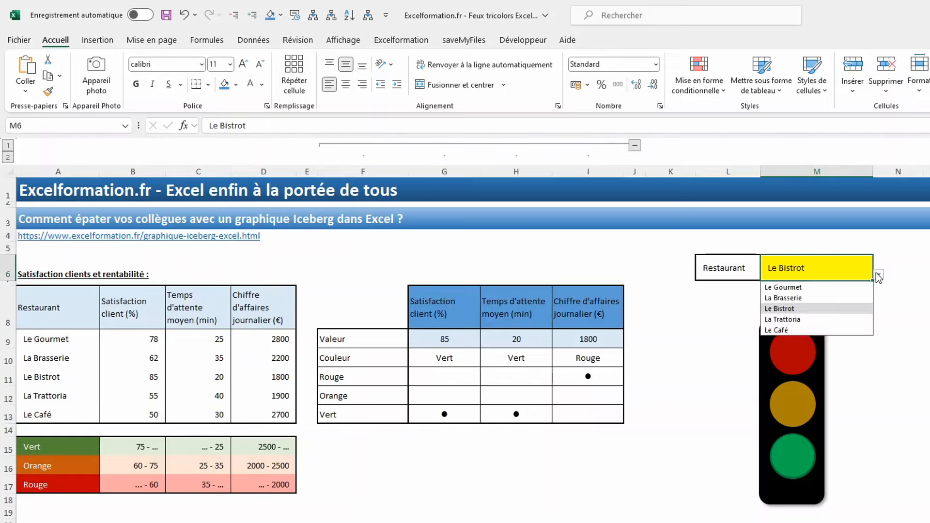
pyautogui.click(816, 298)
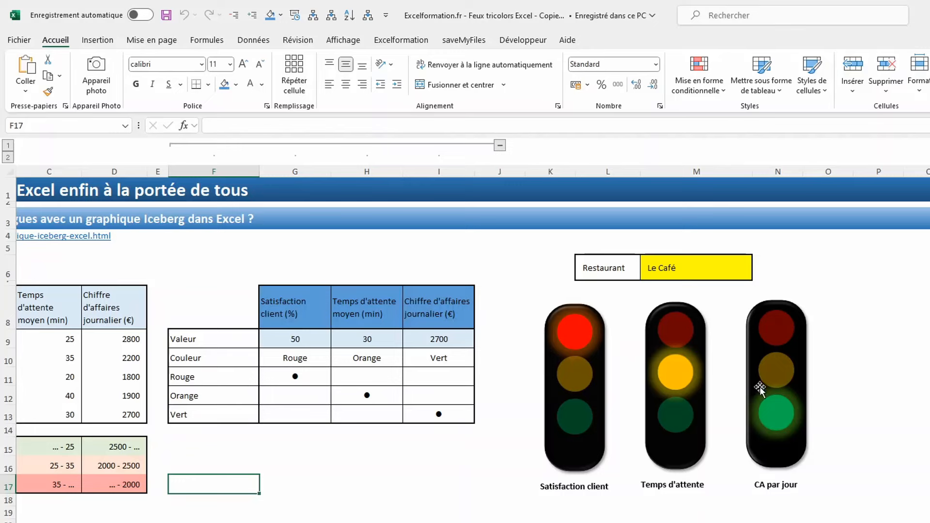
# Set the restaurant above the three labelled traffic lights to La Brasserie
pyautogui.click(706, 268)
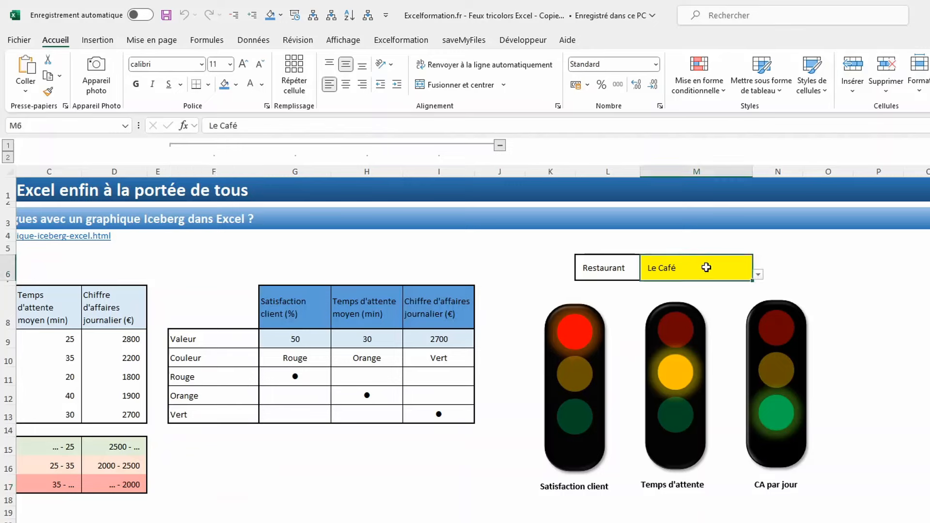
pyautogui.click(759, 276)
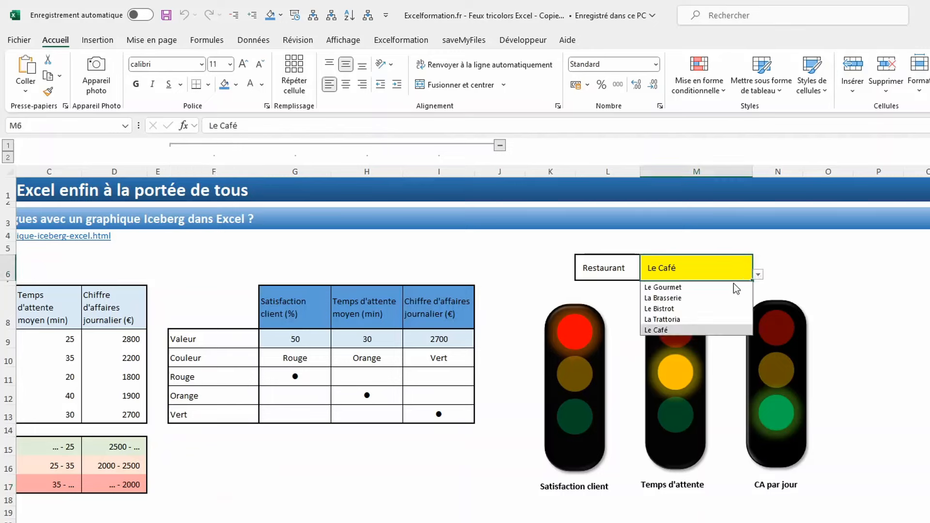
pyautogui.click(702, 297)
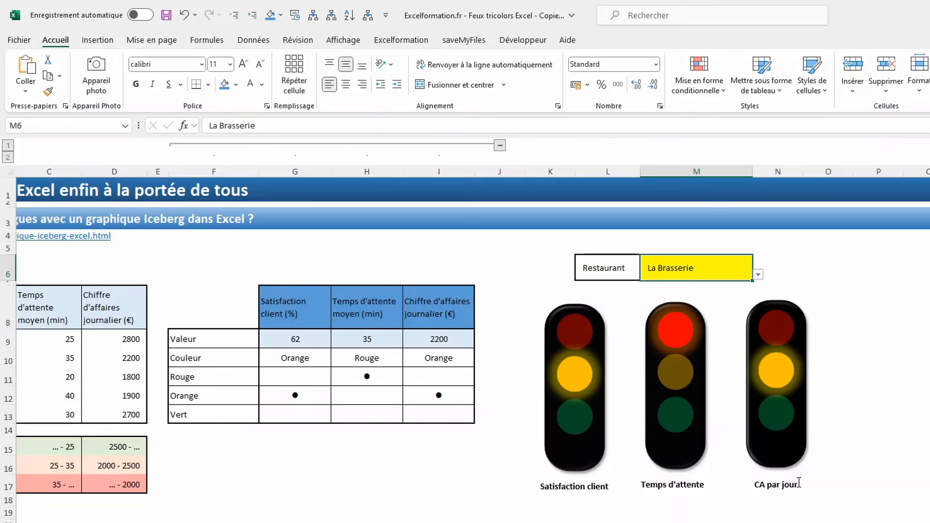
# Collapse the grouped calculation columns F to I so the traffic lights sit beside the restaurant data table
pyautogui.click(500, 146)
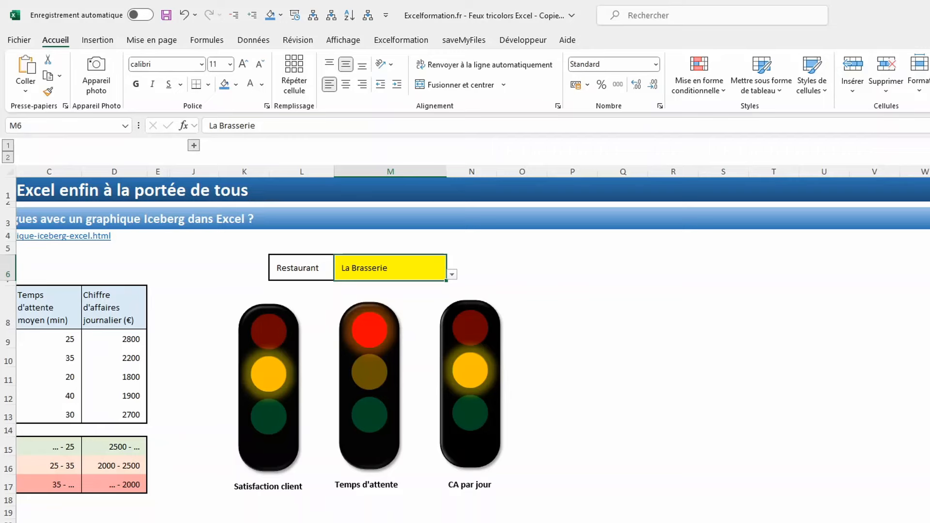
pyautogui.hscroll(-3, 473, 315)
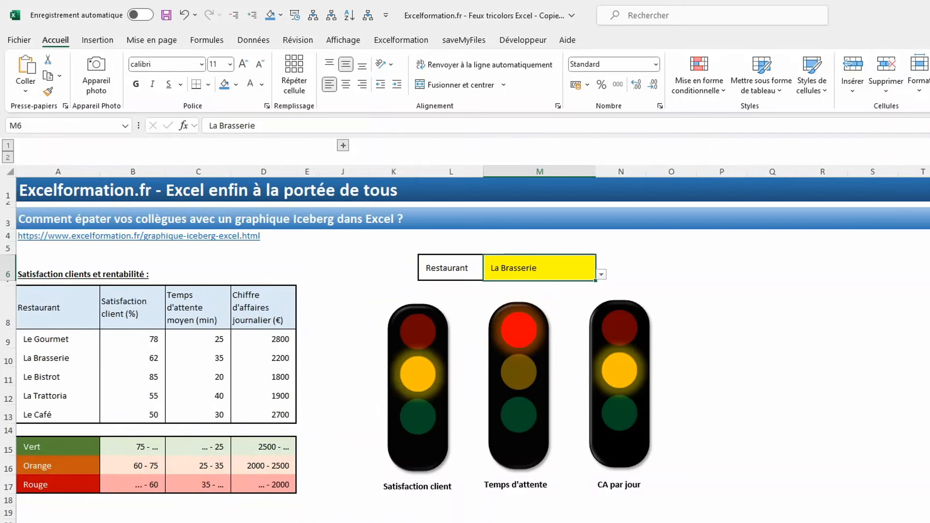